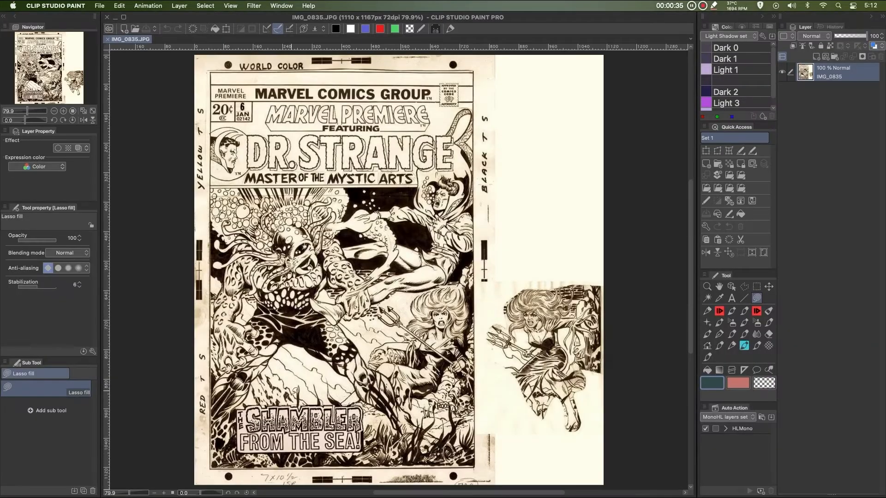
Zoom into the cover's title lettering, add a new layer, and circle SHAMBLER with a thin red Inkster ellipse
scroll(296, 391, up, 6)
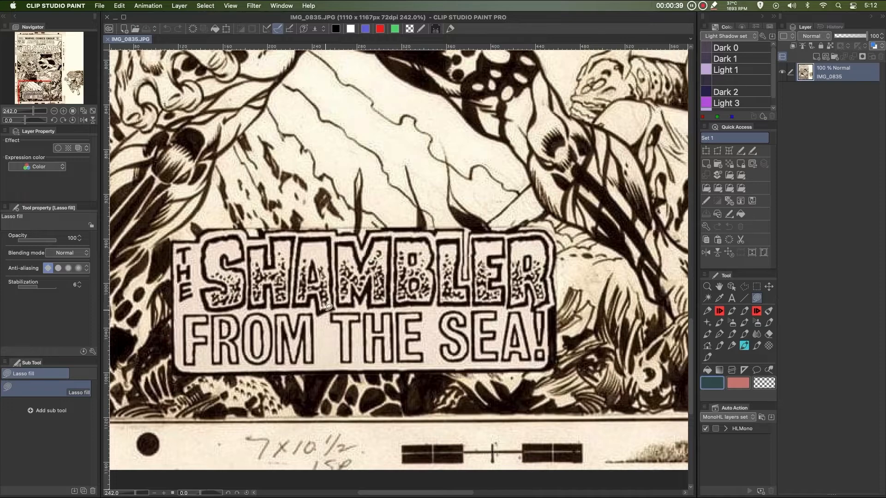
scroll(327, 309, down, 2)
scroll(265, 299, up, 2)
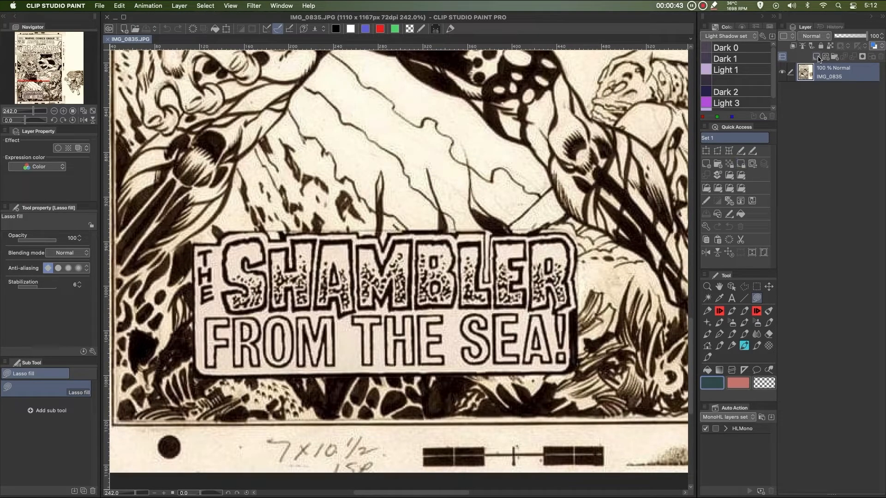
click(816, 56)
click(720, 311)
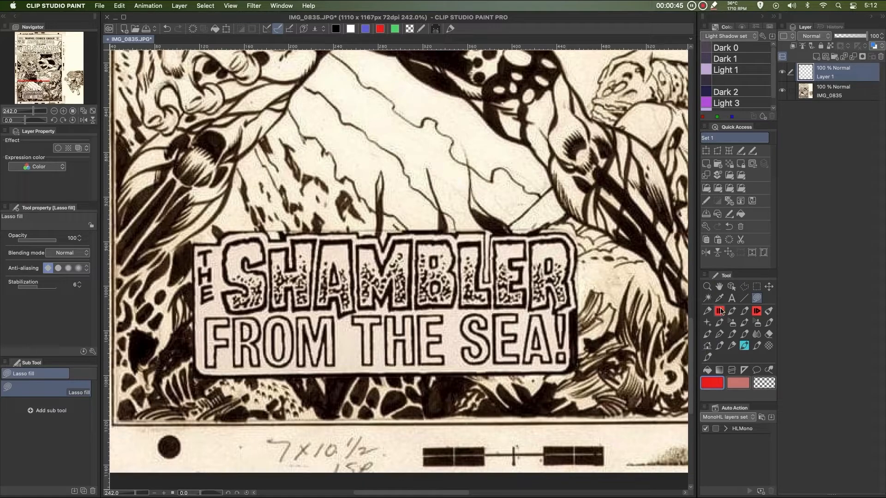
mouse_move(245, 225)
mouse_down()
mouse_move(416, 198)
mouse_move(588, 291)
mouse_move(414, 334)
mouse_move(192, 272)
mouse_move(270, 208)
mouse_up()
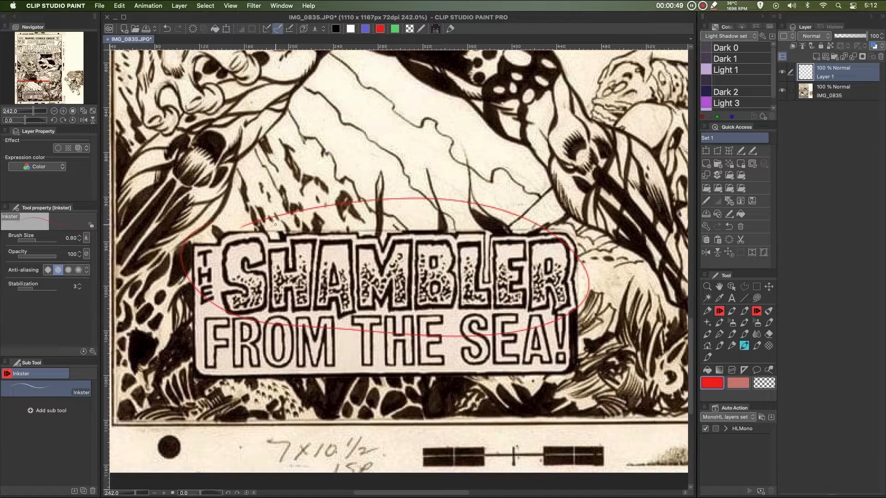
Enlarge the brush, redraw a thick red ellipse around SHAMBLER, and close the image without saving
key(])
key(])
key(])
key(])
key(])
key(])
key(])
mouse_move(243, 227)
mouse_down()
mouse_move(328, 201)
mouse_move(535, 210)
mouse_move(547, 325)
mouse_move(261, 329)
mouse_move(258, 205)
mouse_up()
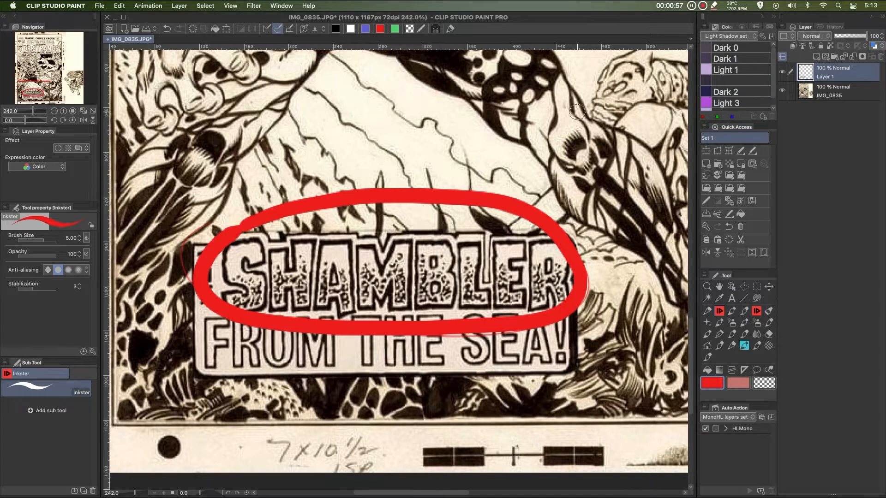
key(super+w)
click(413, 194)
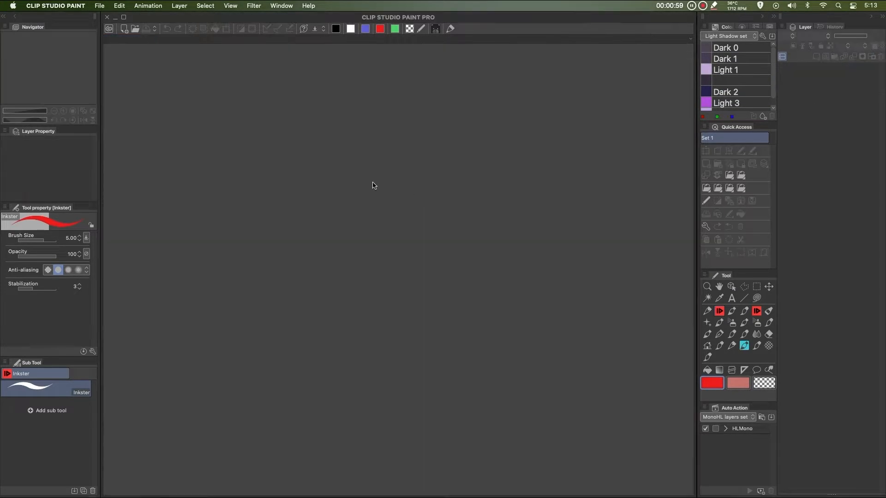
Create a new canvas 11 in wide and 8.5 in high at 300 dpi
click(123, 29)
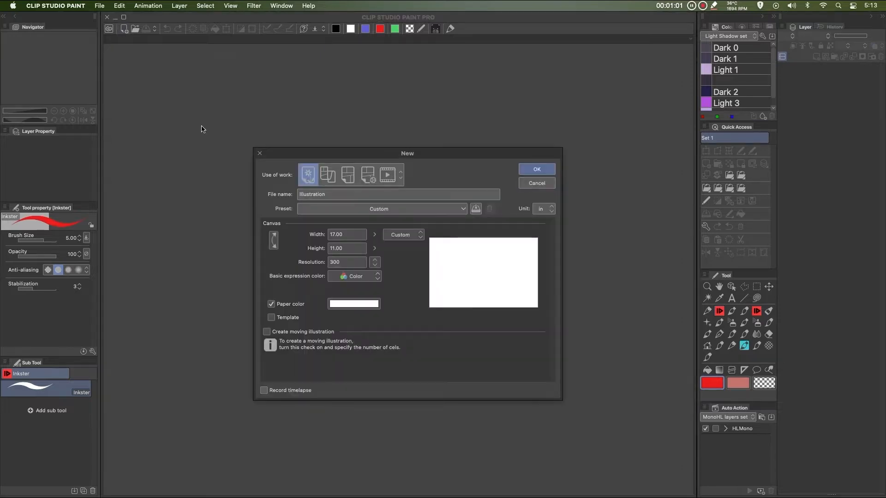
click(354, 232)
text(11)
key(Tab)
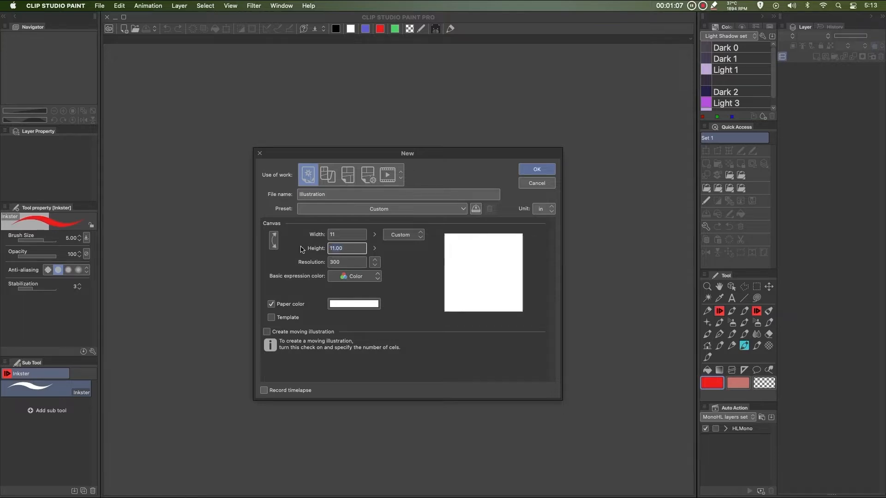
text(8.5)
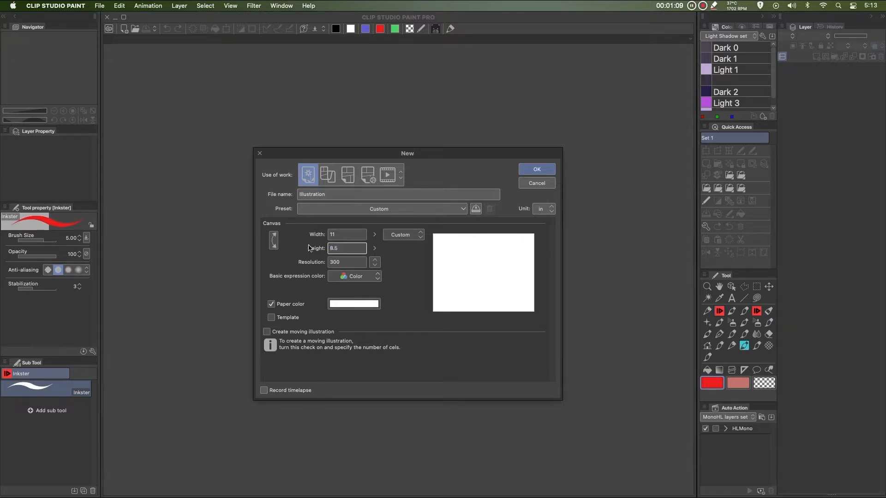
click(536, 169)
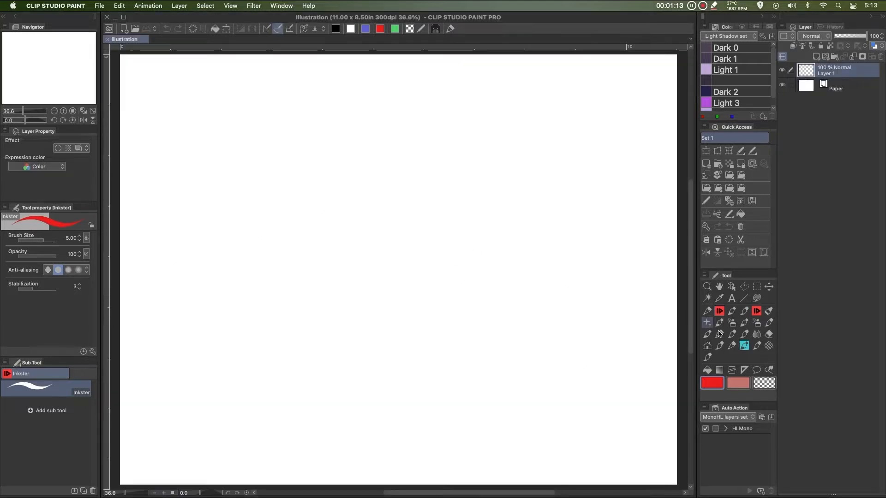
Place a text box on the canvas with the Text tool and enter SHAMBLESW
click(731, 298)
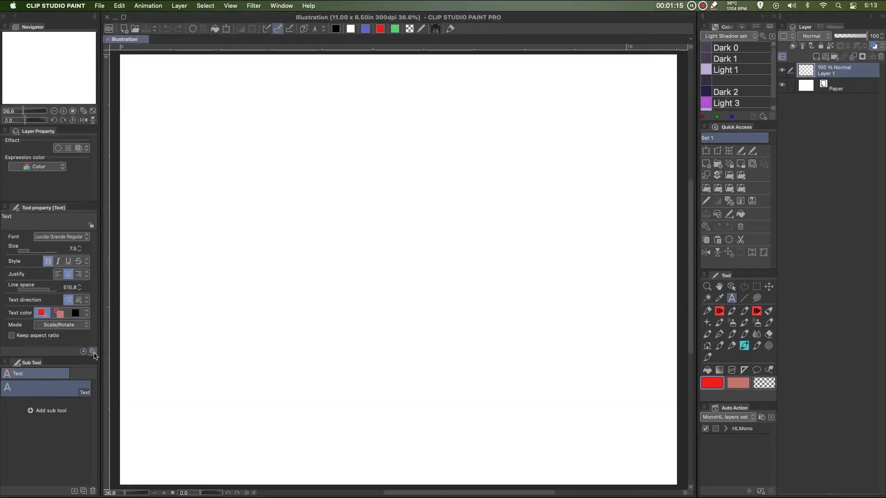
click(233, 239)
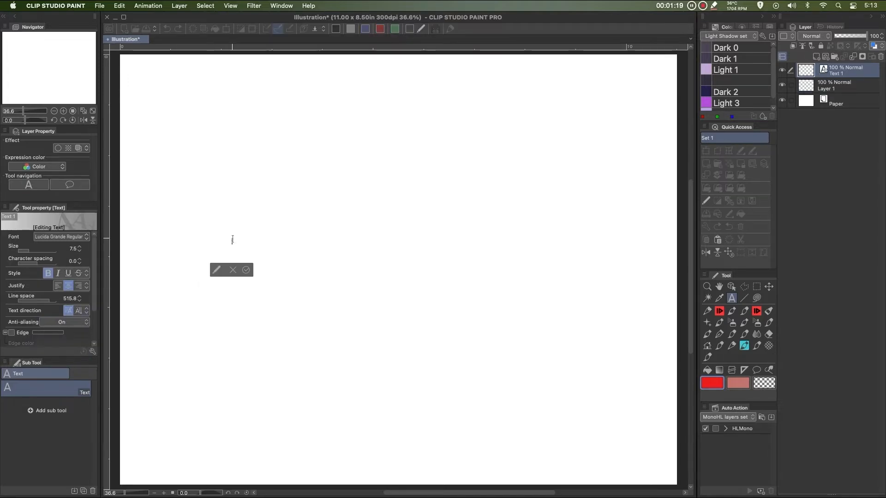
text(s)
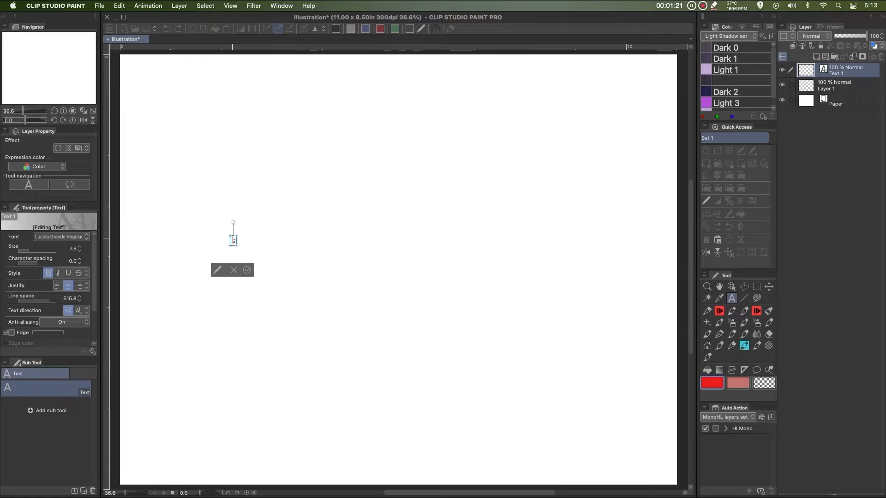
text(HAMBLESW)
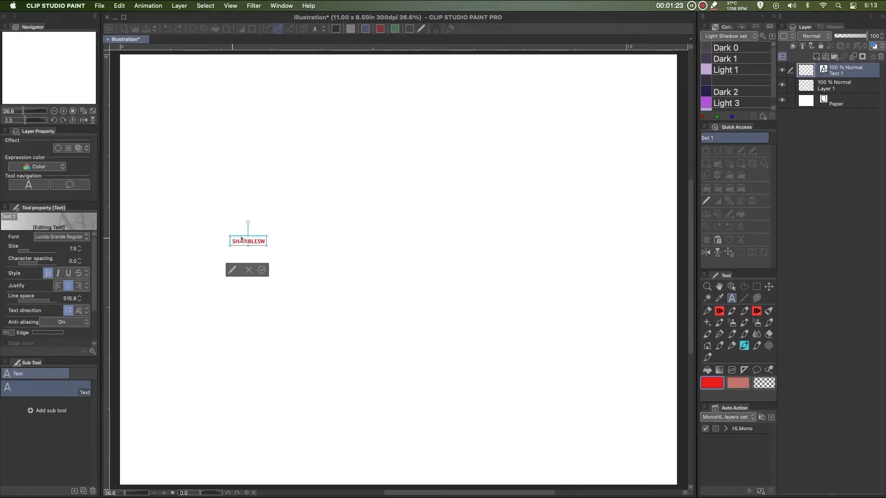
Scale the text box up to a size of about 78.4 and delete the trailing W
drag(267, 246, 449, 347)
key(super+z)
drag(267, 247, 580, 385)
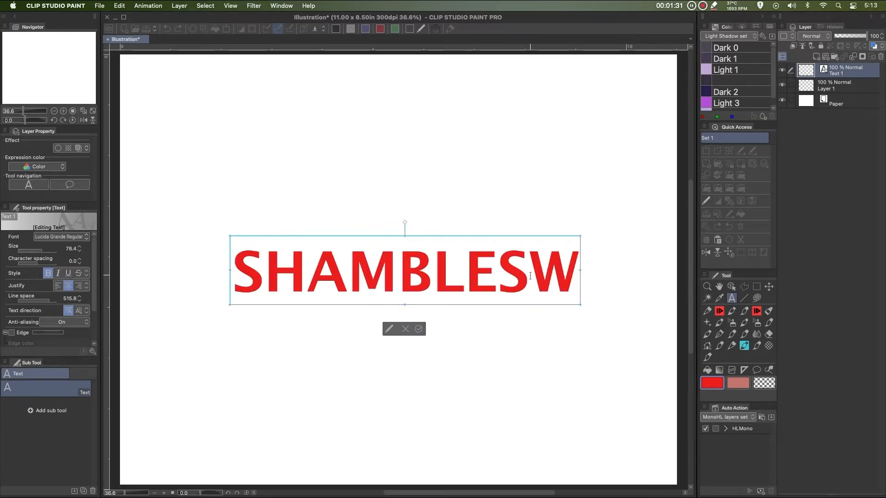
key(BackSpace)
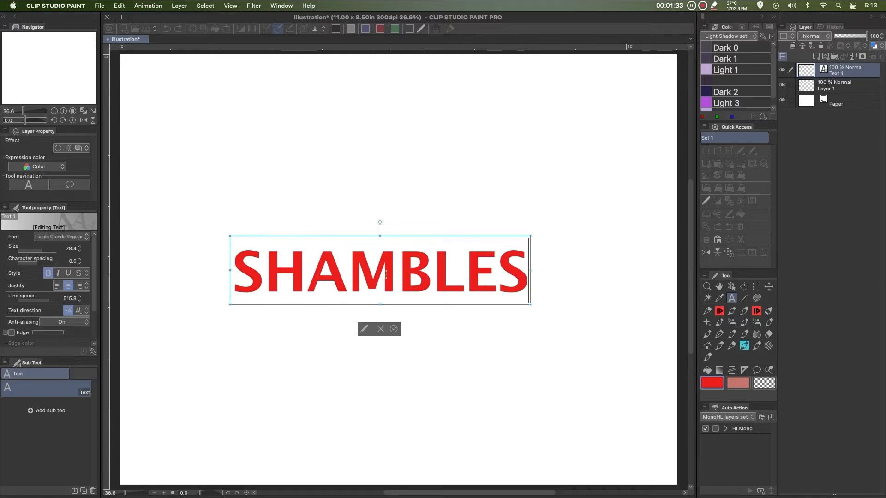
Select all the text and try the Gujarati Sangam MN Bold and Helvetica Bold fonts
key(super+a)
click(58, 237)
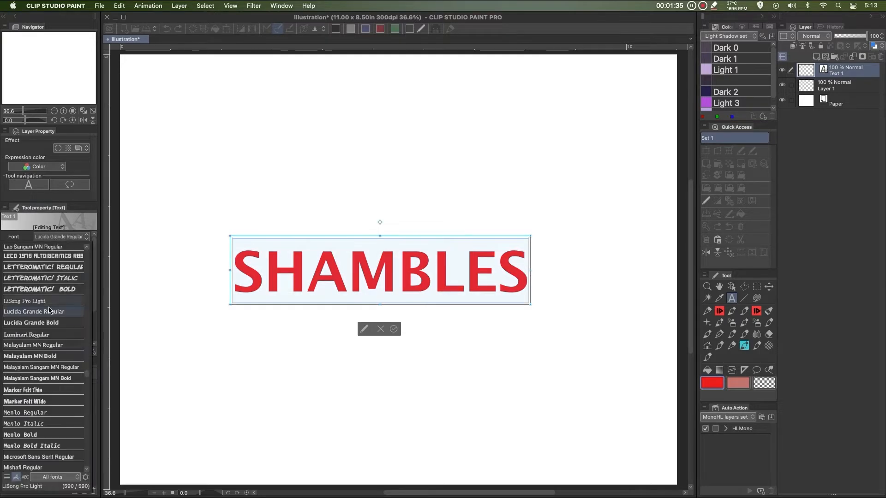
scroll(52, 335, up, 20)
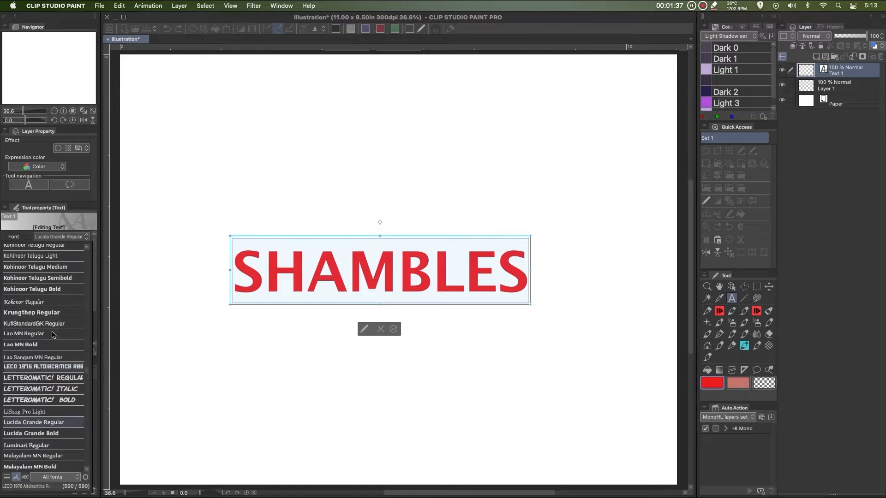
scroll(52, 335, up, 20)
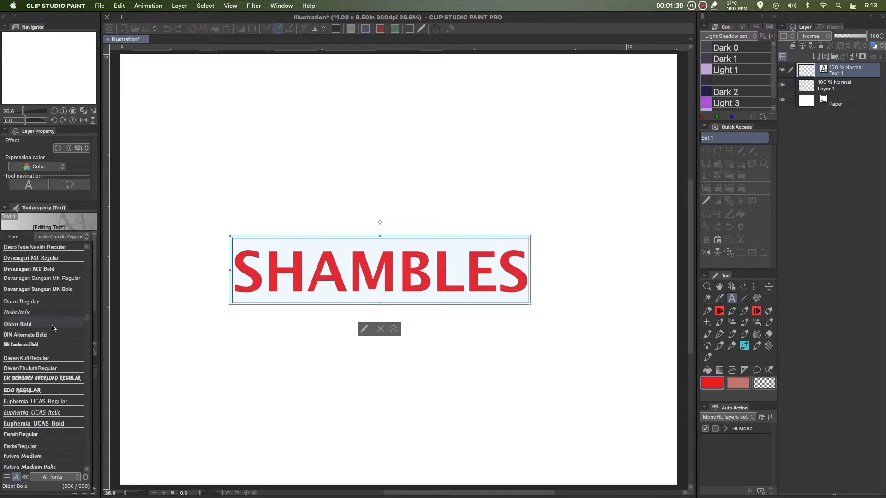
scroll(53, 327, down, 15)
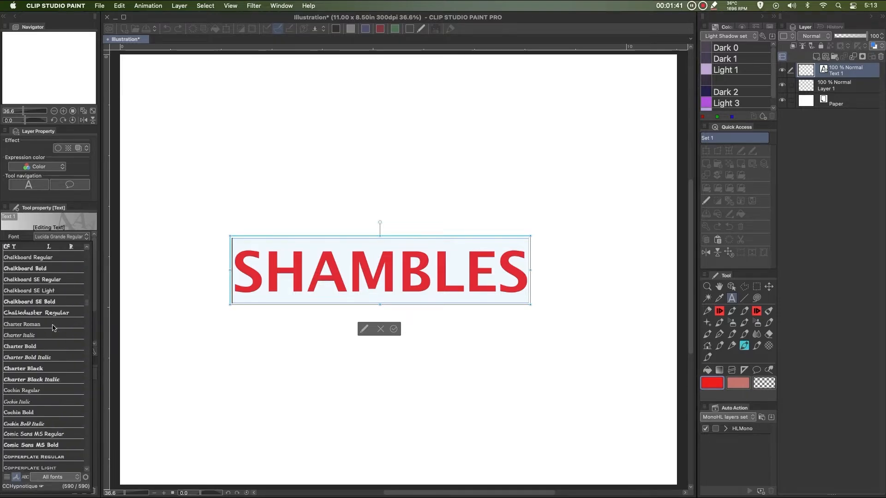
scroll(53, 327, down, 3)
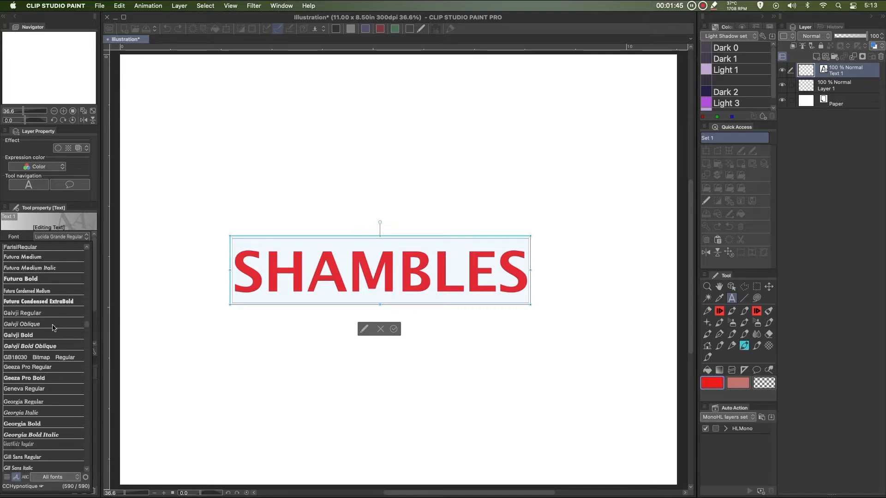
scroll(53, 327, down, 10)
scroll(53, 327, up, 1)
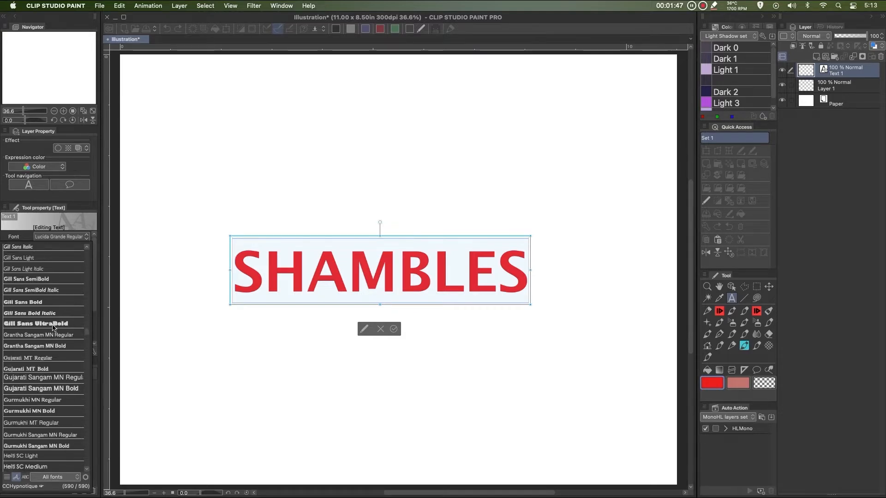
click(56, 391)
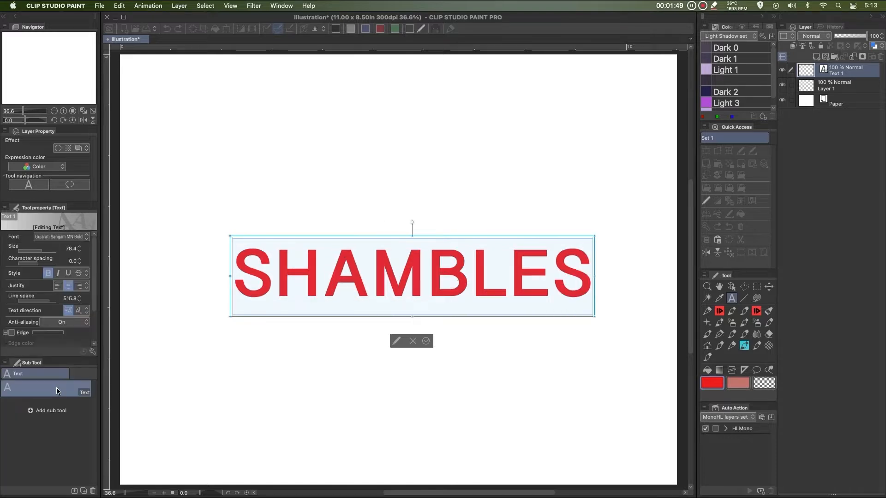
scroll(63, 264, down, 3)
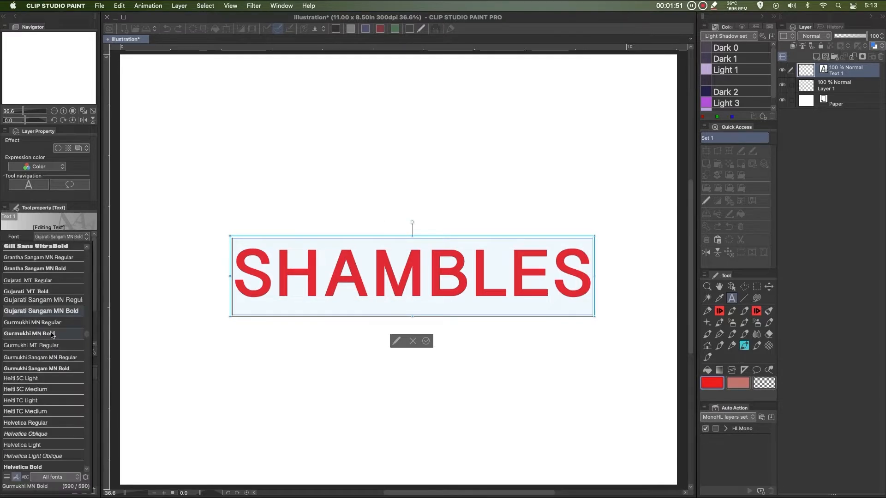
scroll(51, 341, down, 5)
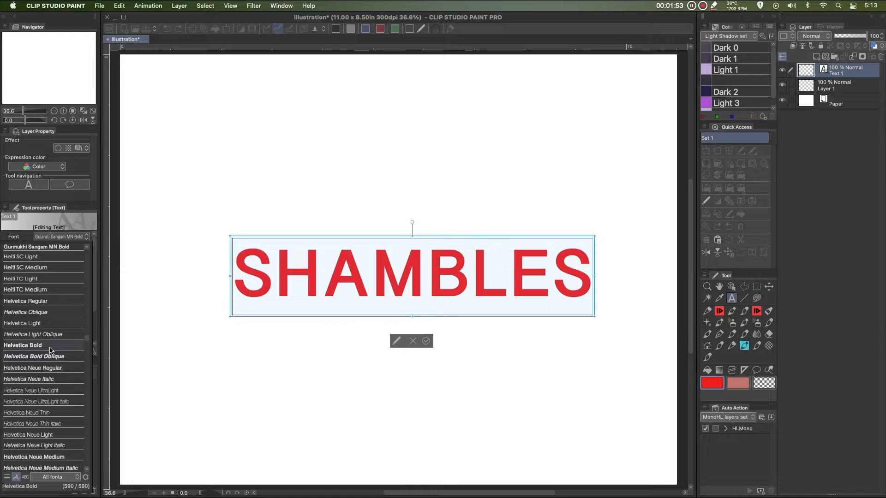
click(50, 346)
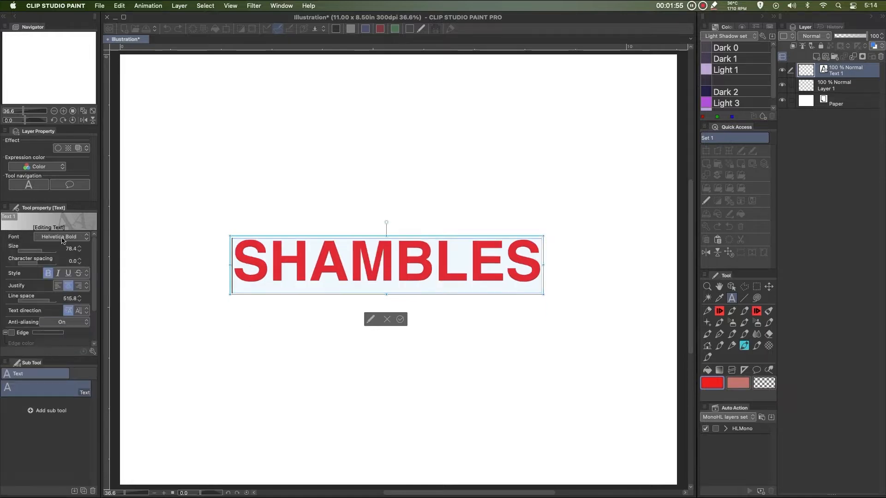
Set the text's font to Impact Regular and commit the text
click(86, 236)
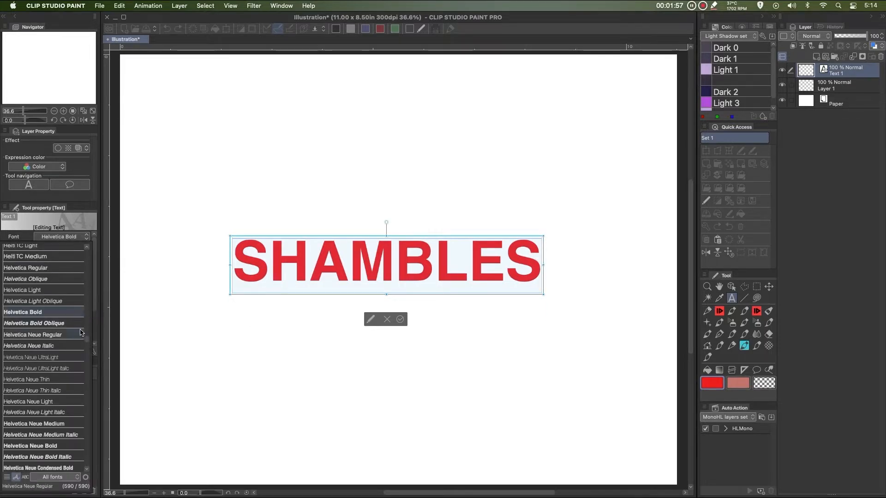
scroll(53, 360, down, 4)
scroll(53, 368, down, 10)
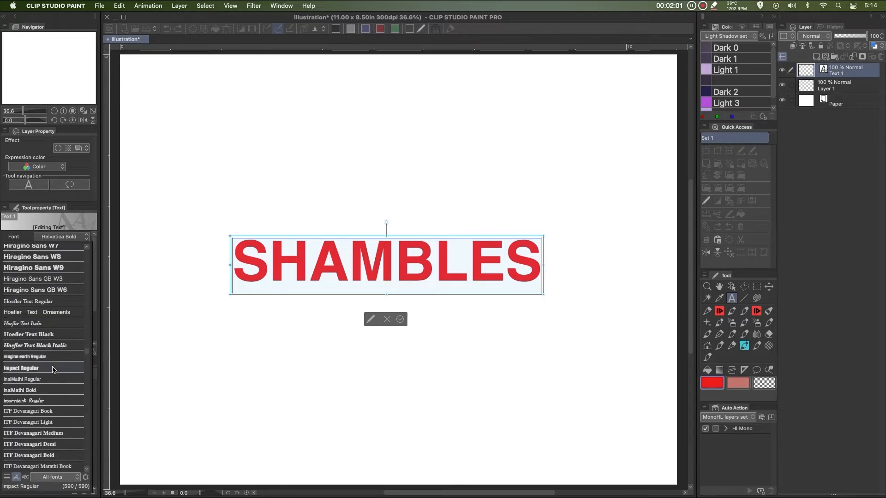
click(53, 368)
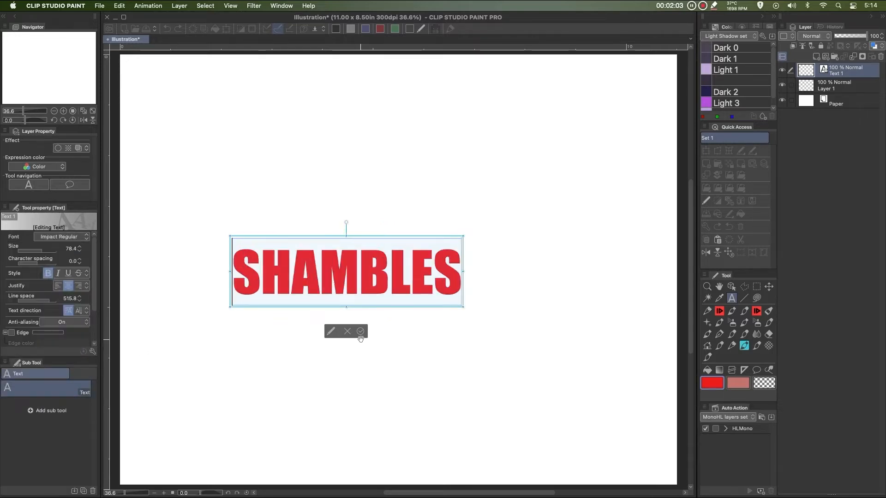
click(361, 332)
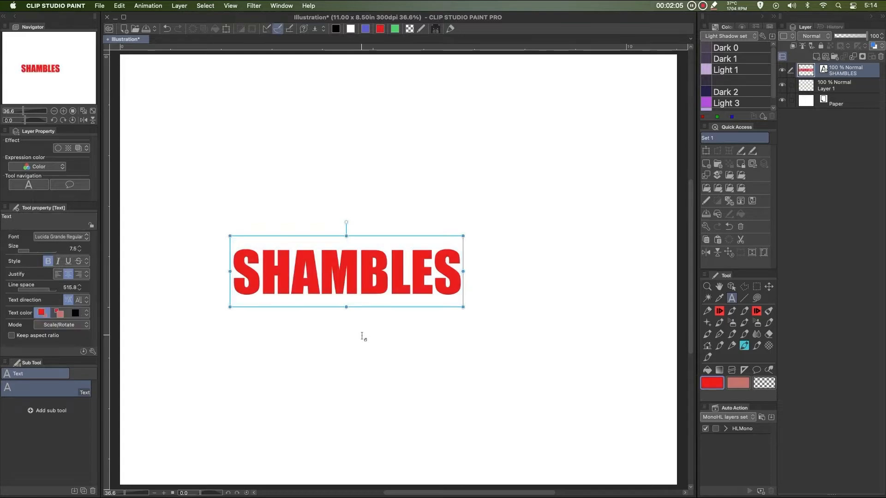
Move the SHAMBLES text layer slightly right toward the canvas centre
click(769, 286)
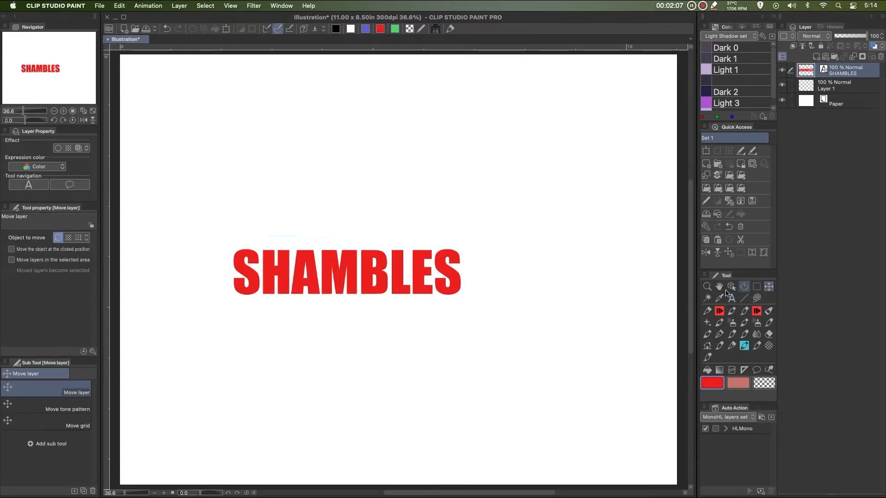
drag(387, 287, 439, 281)
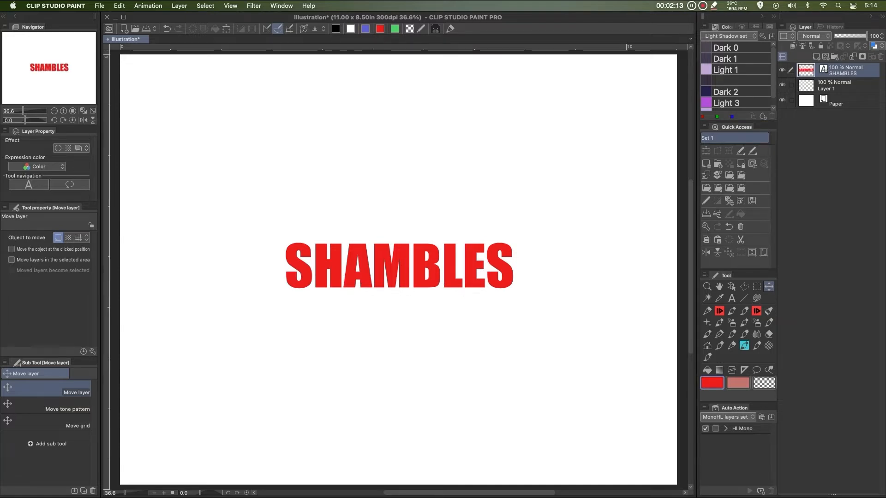
Tile the original cover image above the new illustration, zoomed on the title lettering for comparison
scroll(314, 425, up, 10)
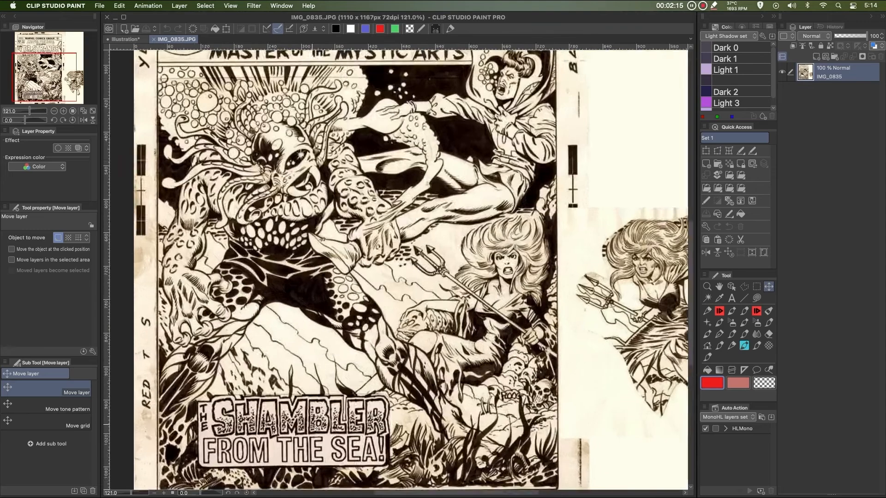
drag(314, 425, 439, 253)
scroll(439, 245, down, 3)
scroll(439, 244, up, 2)
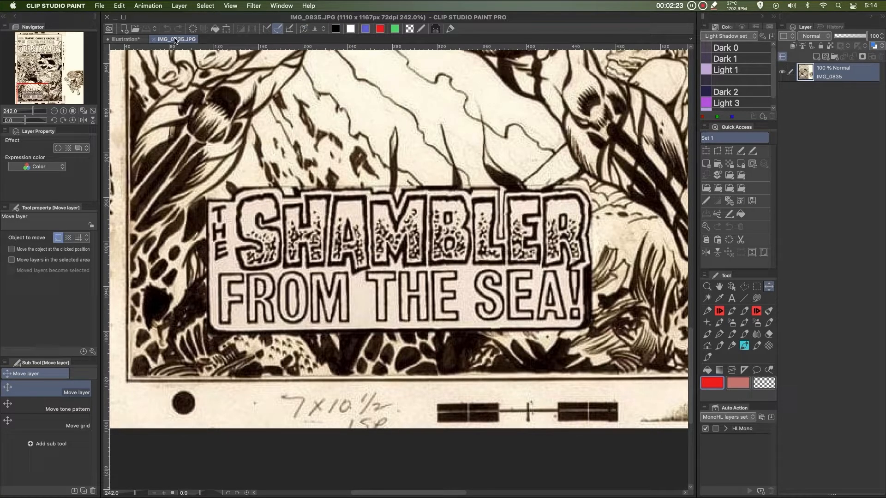
drag(175, 40, 156, 44)
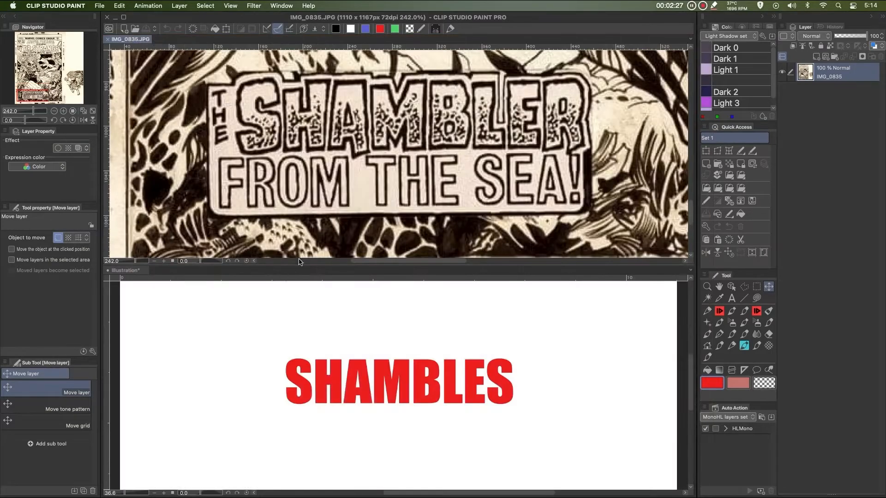
Add a black border effect to the SHAMBLES text layer and set the edge thickness to 0.39
click(403, 401)
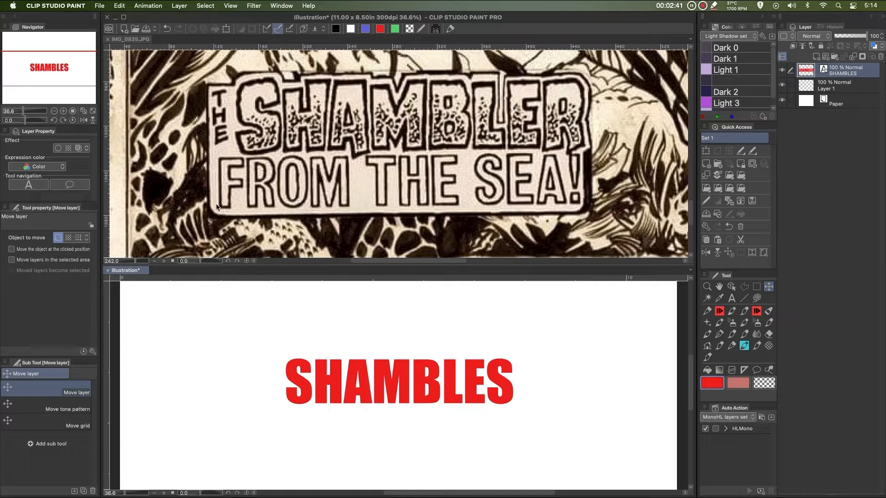
drag(34, 203, 35, 213)
click(57, 148)
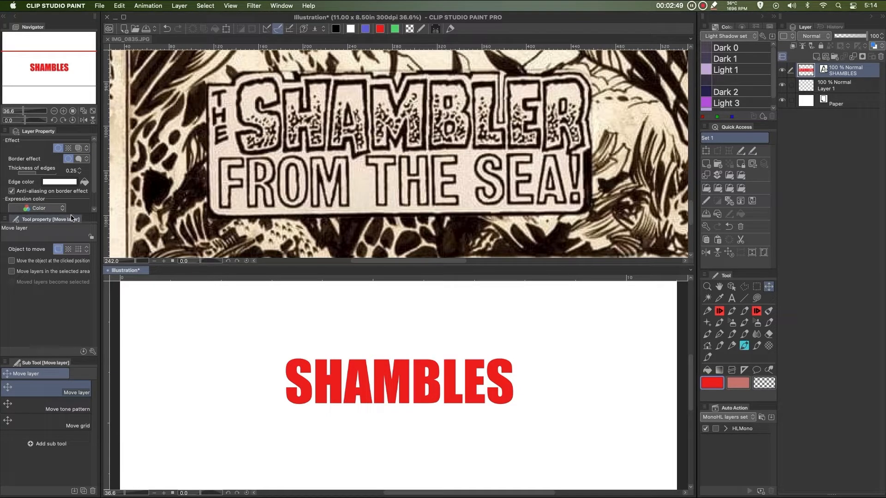
drag(72, 218, 65, 239)
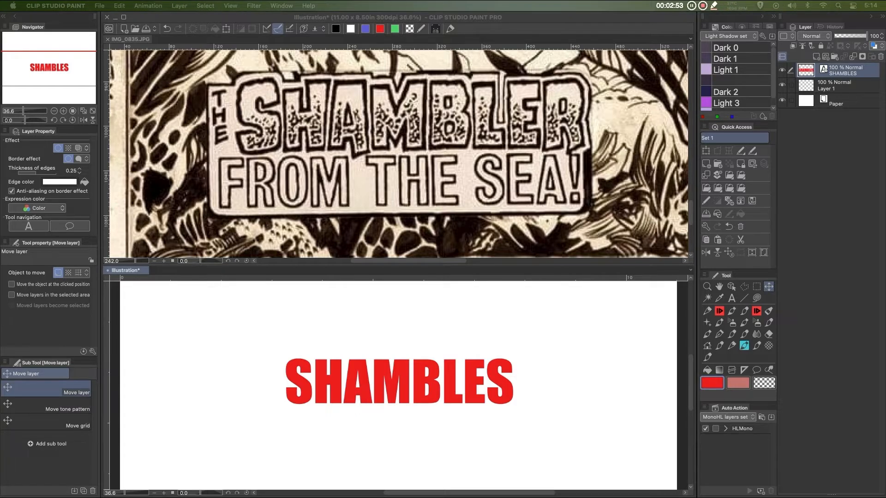
click(59, 181)
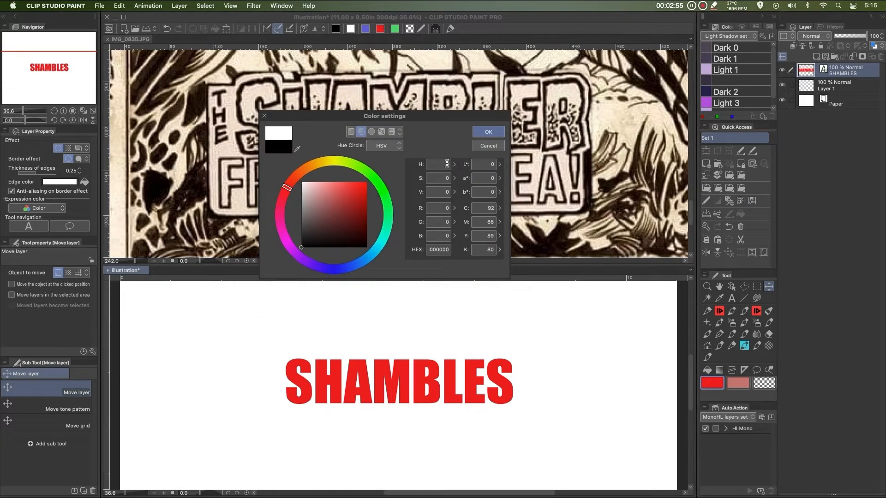
click(488, 132)
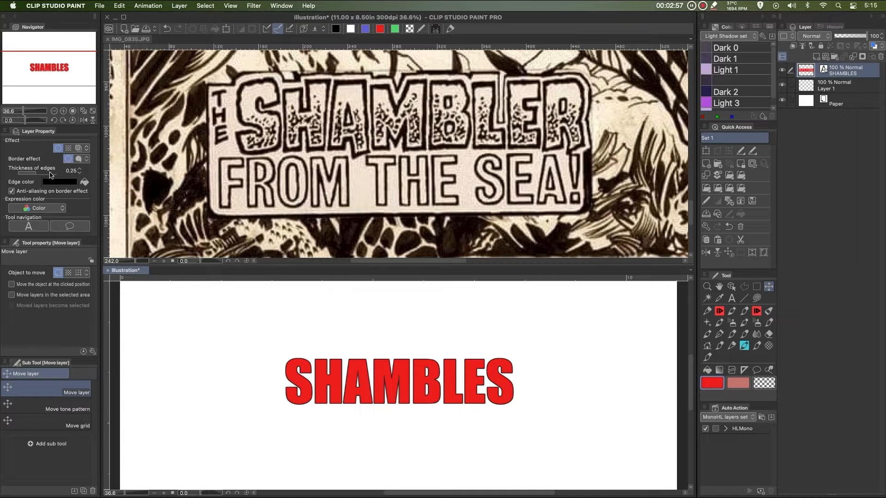
drag(35, 173, 38, 176)
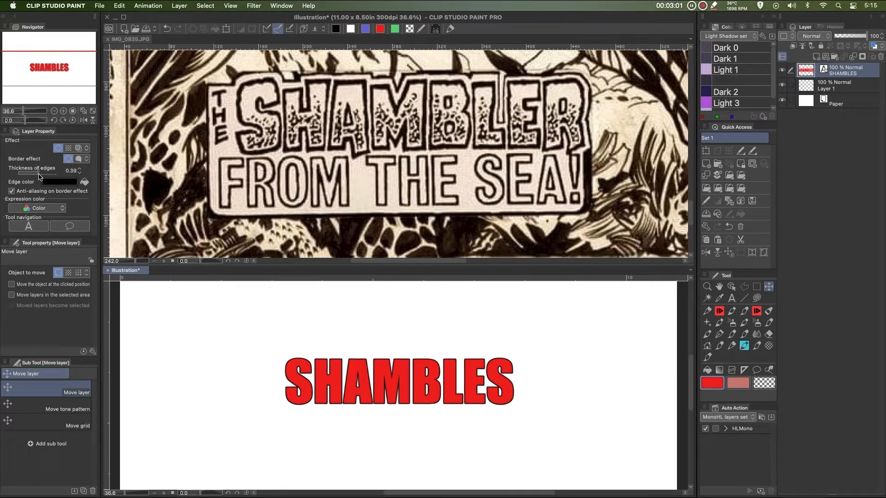
Set the SHAMBLES text's character spacing to 1.4 and commit the text
key(t)
click(389, 358)
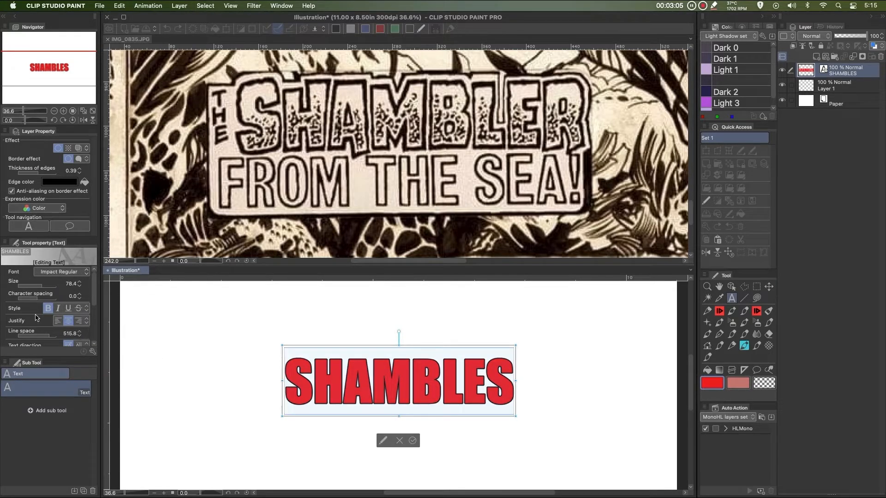
drag(41, 300, 46, 299)
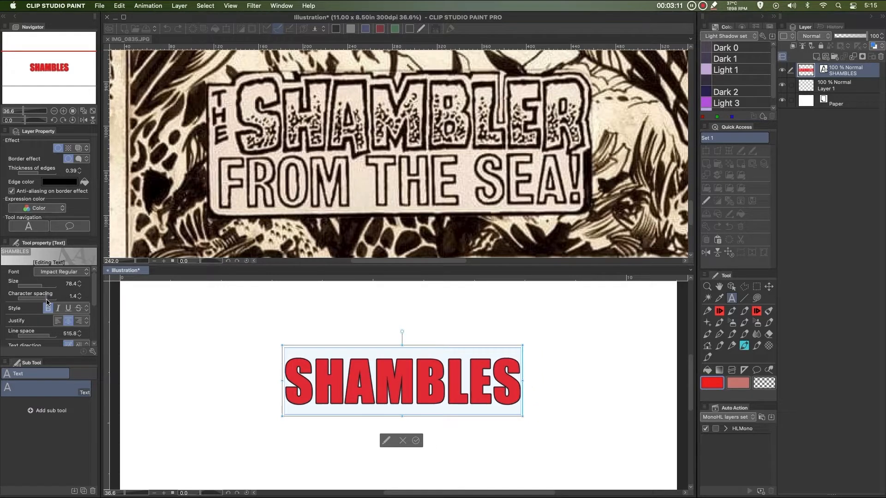
click(415, 441)
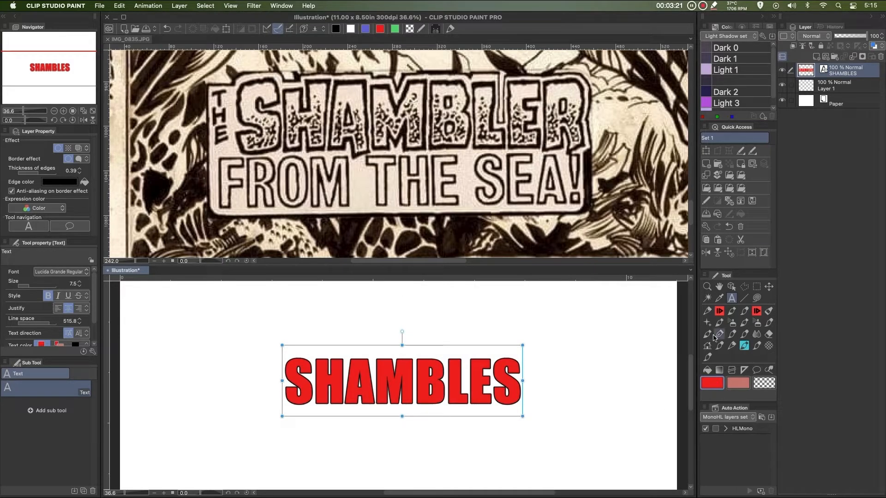
Change the SHAMBLES text fill colour to white and commit the text
click(461, 371)
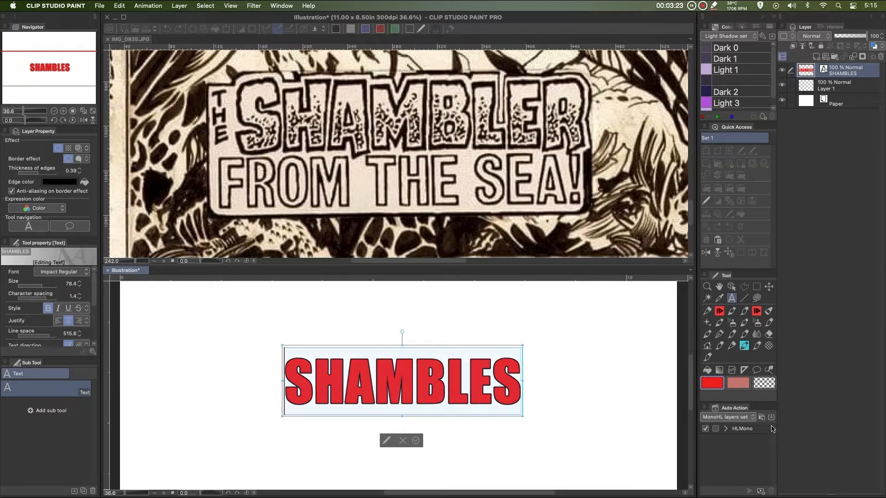
click(712, 384)
drag(337, 207, 291, 162)
click(487, 132)
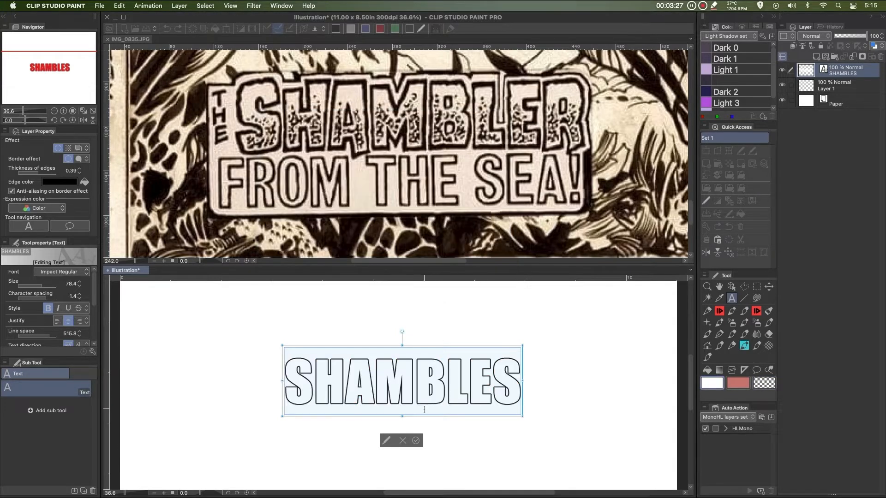
click(415, 440)
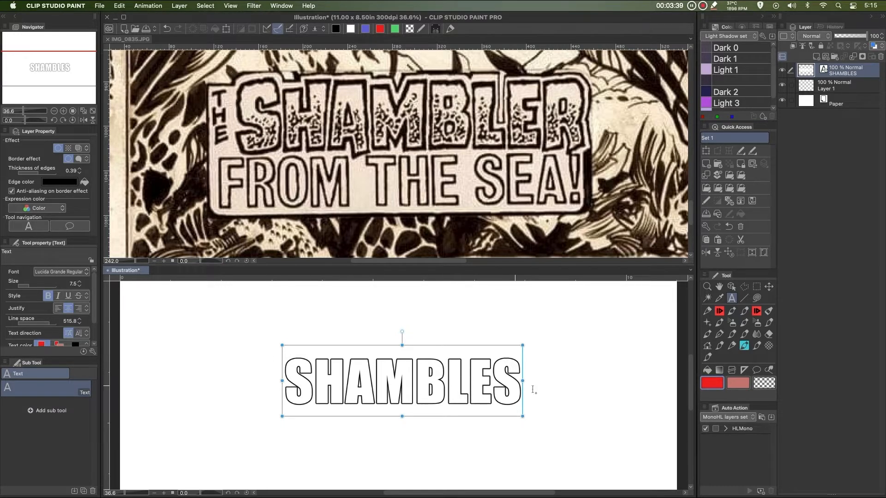
Select the text's letter shapes and create a new raster layer above it named dots
super+click(809, 73)
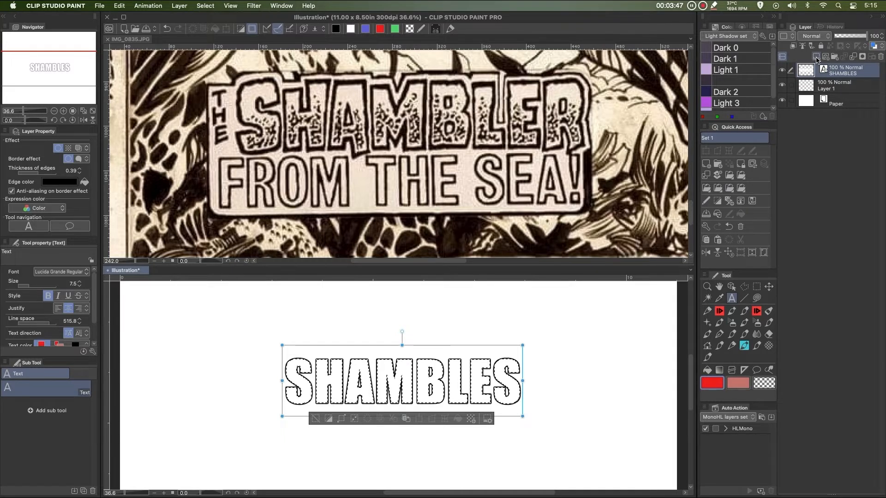
click(816, 57)
double_click(829, 74)
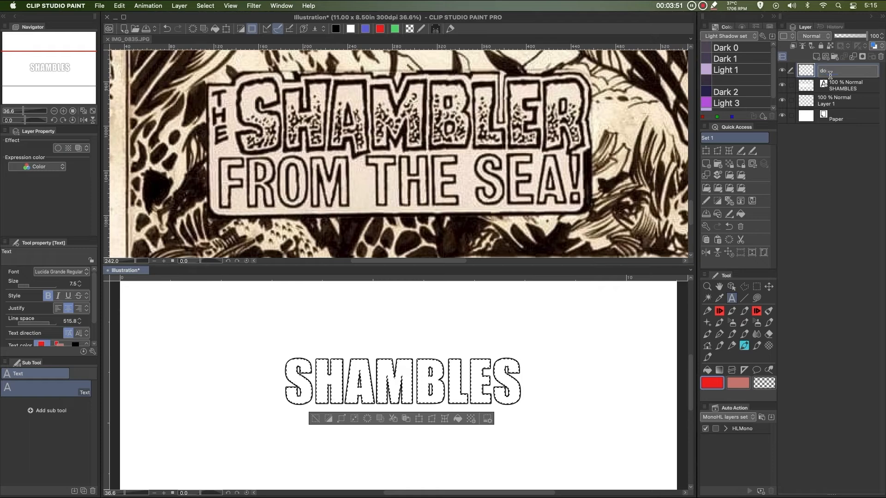
key(Return)
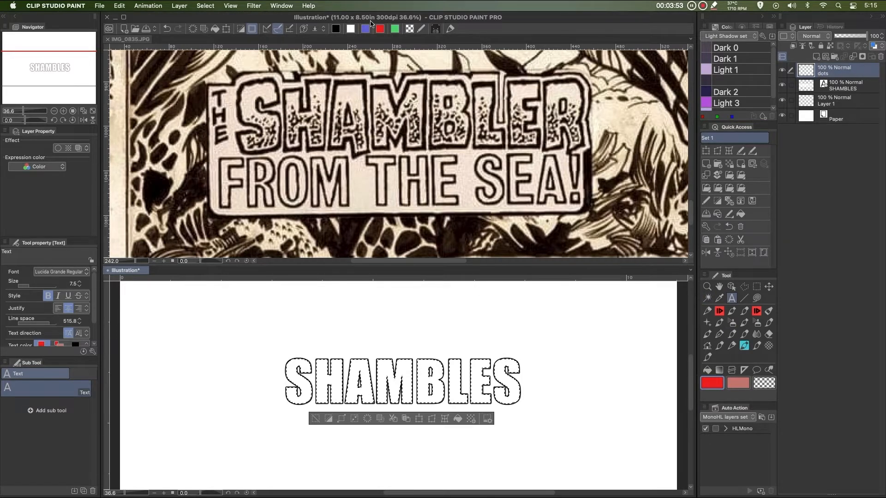
Spray black spatter with the Droplet airbrush inside the selection across the lower halves of the letters
click(336, 28)
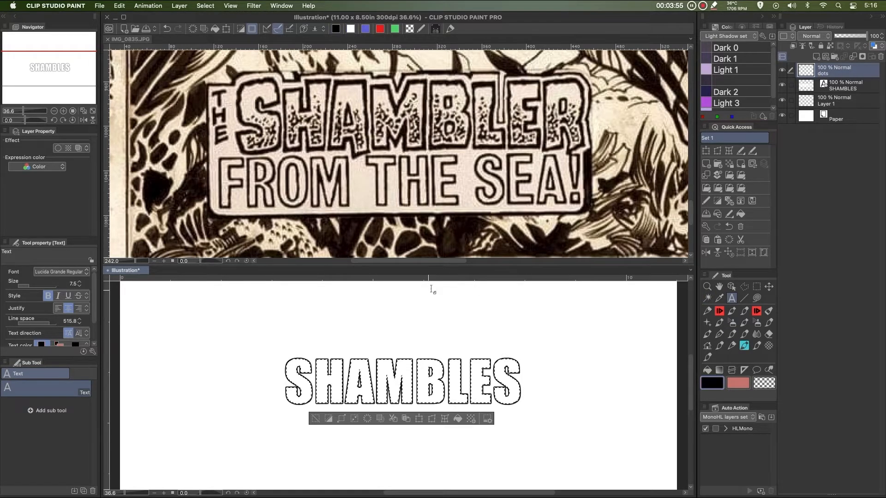
scroll(464, 406, up, 5)
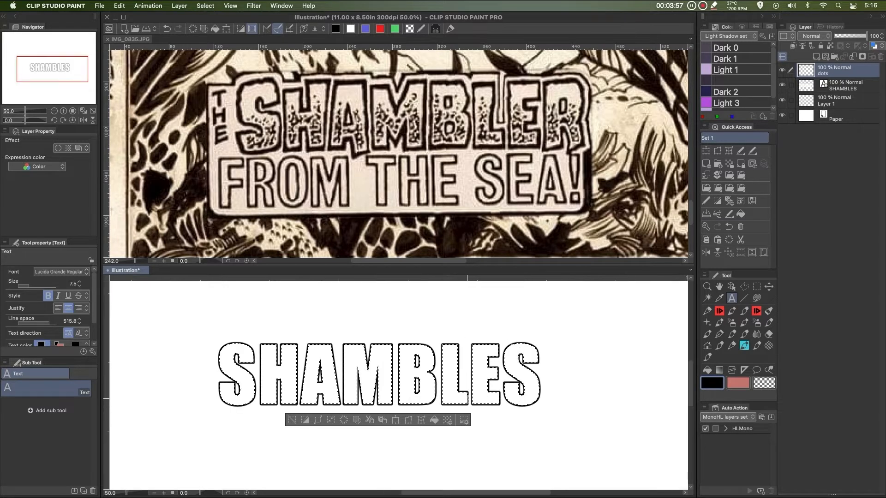
scroll(463, 396, left, 3)
scroll(519, 390, left, 1)
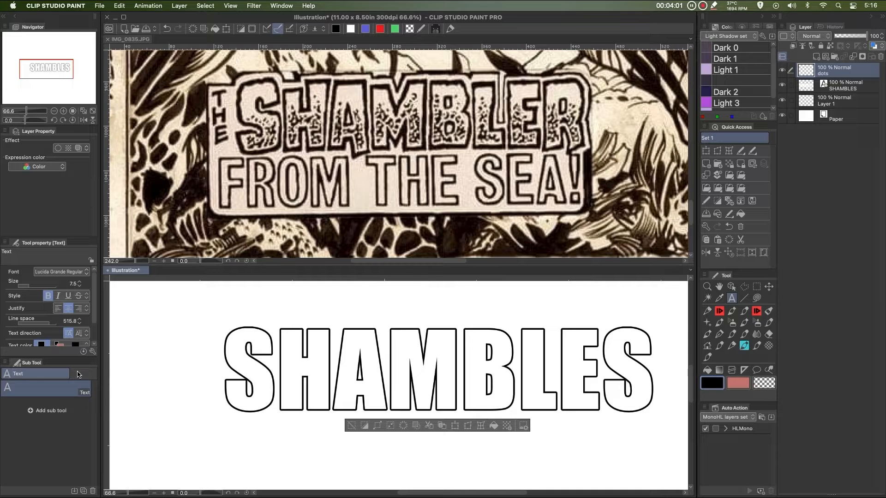
click(716, 313)
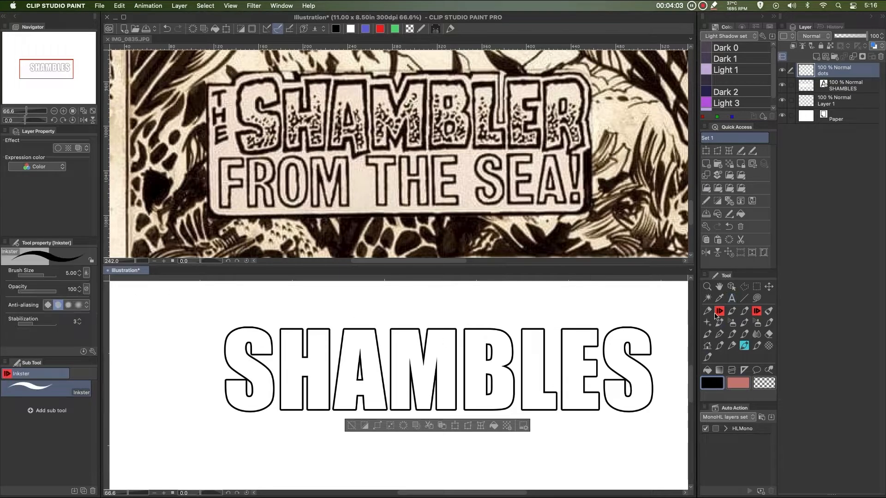
click(732, 322)
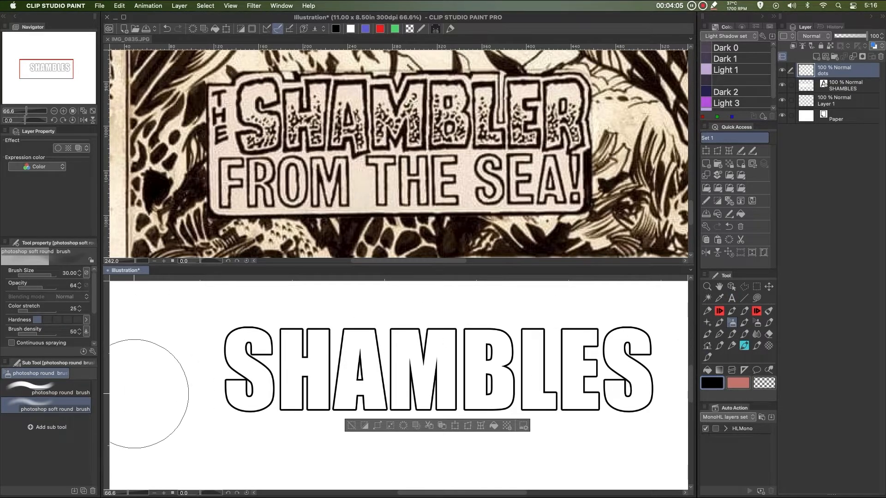
click(757, 322)
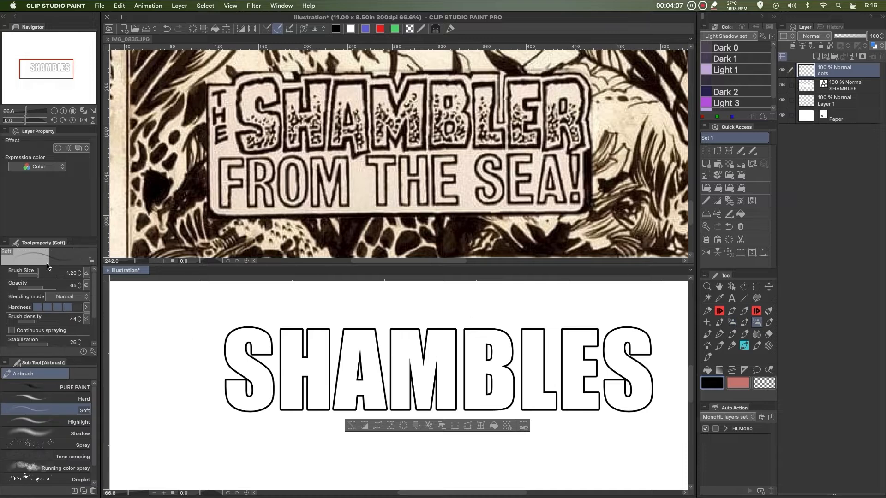
drag(55, 237, 55, 187)
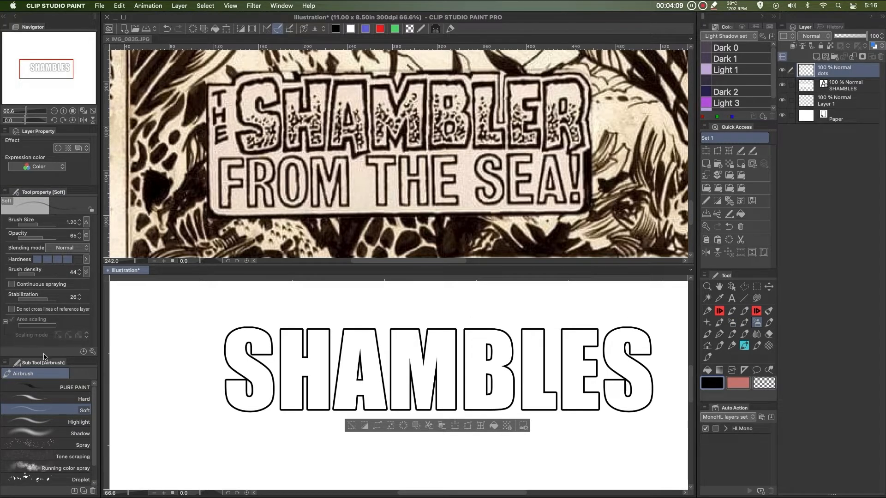
scroll(59, 461, down, 2)
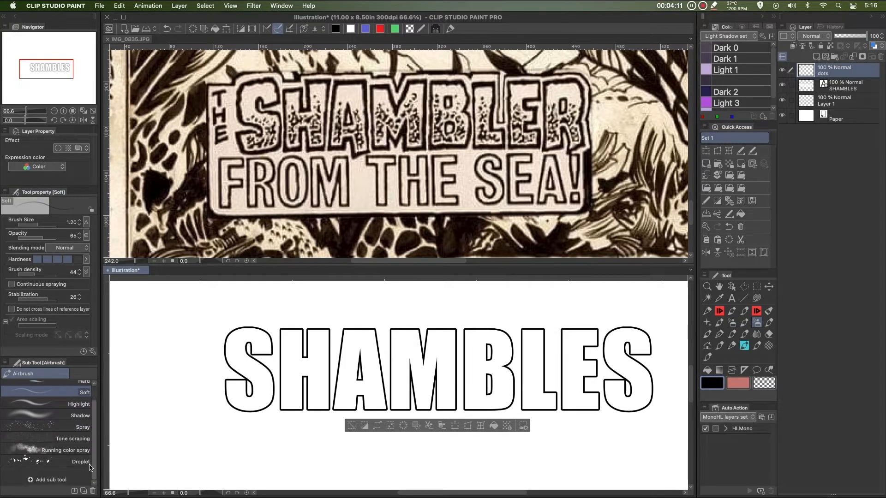
click(49, 461)
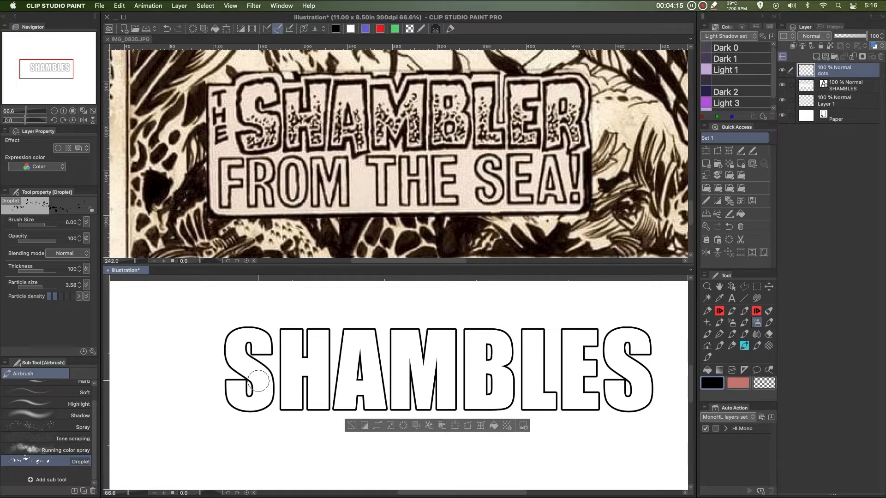
mouse_move(261, 385)
mouse_down()
mouse_move(234, 396)
mouse_move(248, 408)
mouse_move(274, 405)
mouse_move(293, 387)
mouse_move(313, 385)
mouse_move(324, 404)
mouse_move(312, 413)
mouse_move(290, 406)
mouse_move(339, 416)
mouse_move(373, 388)
mouse_move(382, 411)
mouse_move(368, 373)
mouse_move(394, 392)
mouse_move(400, 379)
mouse_move(430, 415)
mouse_move(451, 388)
mouse_move(491, 417)
mouse_move(548, 399)
mouse_move(594, 423)
mouse_move(613, 390)
mouse_move(665, 407)
mouse_move(626, 385)
mouse_move(592, 394)
mouse_move(582, 424)
mouse_move(537, 379)
mouse_move(506, 414)
mouse_move(460, 379)
mouse_move(431, 415)
mouse_move(429, 404)
mouse_move(486, 378)
mouse_move(476, 346)
mouse_move(474, 365)
mouse_move(535, 365)
mouse_move(533, 349)
mouse_move(526, 373)
mouse_move(579, 406)
mouse_move(561, 362)
mouse_move(612, 351)
mouse_move(637, 377)
mouse_move(620, 355)
mouse_move(627, 415)
mouse_move(506, 369)
mouse_move(429, 352)
mouse_move(440, 391)
mouse_move(247, 375)
mouse_move(275, 417)
mouse_move(300, 374)
mouse_move(345, 371)
mouse_move(306, 392)
mouse_move(289, 419)
mouse_move(256, 396)
mouse_move(267, 410)
mouse_move(244, 360)
mouse_move(305, 369)
mouse_move(355, 406)
mouse_move(398, 379)
mouse_move(440, 385)
mouse_move(511, 416)
mouse_move(498, 371)
mouse_move(563, 422)
mouse_move(572, 382)
mouse_move(650, 425)
mouse_move(627, 357)
mouse_move(627, 404)
mouse_move(583, 397)
mouse_move(456, 411)
mouse_move(313, 374)
mouse_move(307, 415)
mouse_move(241, 409)
mouse_move(284, 383)
mouse_move(360, 411)
mouse_move(487, 397)
mouse_move(256, 398)
mouse_move(287, 406)
mouse_move(268, 414)
mouse_move(411, 396)
mouse_move(651, 408)
mouse_move(654, 402)
mouse_move(473, 393)
mouse_move(335, 409)
mouse_move(234, 408)
mouse_up()
key([)
key(])
key(])
key(])
key(])
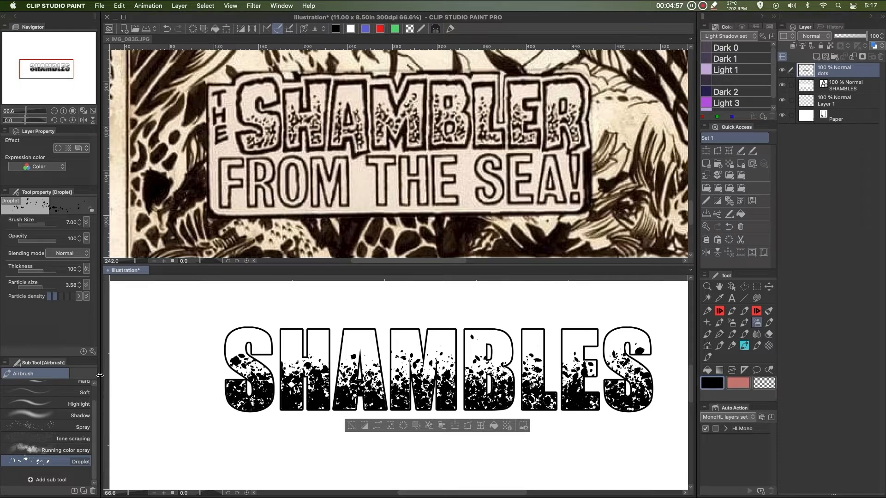
Erase some of the spatter with transparent colour along the middle of the letters
click(764, 382)
mouse_move(230, 354)
mouse_down()
mouse_move(266, 362)
mouse_move(259, 347)
mouse_move(294, 358)
mouse_move(410, 352)
mouse_move(470, 367)
mouse_move(505, 346)
mouse_move(492, 351)
mouse_move(587, 358)
mouse_move(608, 338)
mouse_move(651, 350)
mouse_move(655, 362)
mouse_move(647, 368)
mouse_move(618, 336)
mouse_move(633, 341)
mouse_move(640, 344)
mouse_move(579, 339)
mouse_move(641, 359)
mouse_up()
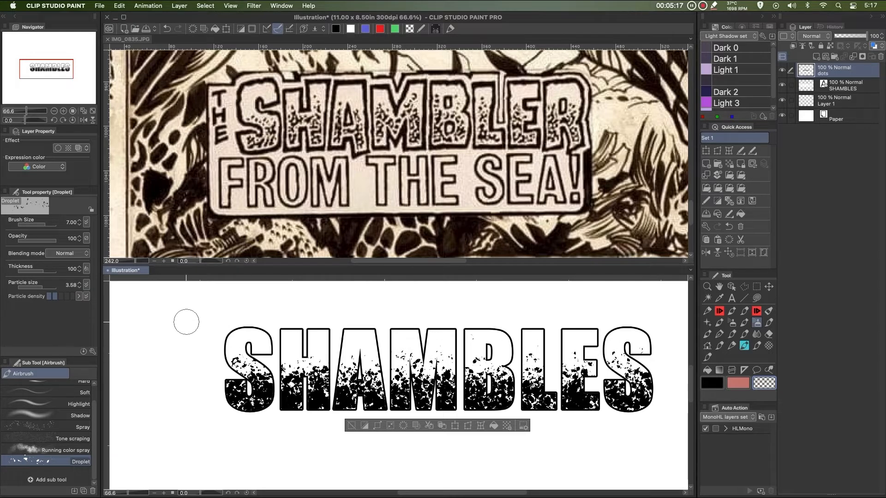
super+drag(451, 345, 465, 367)
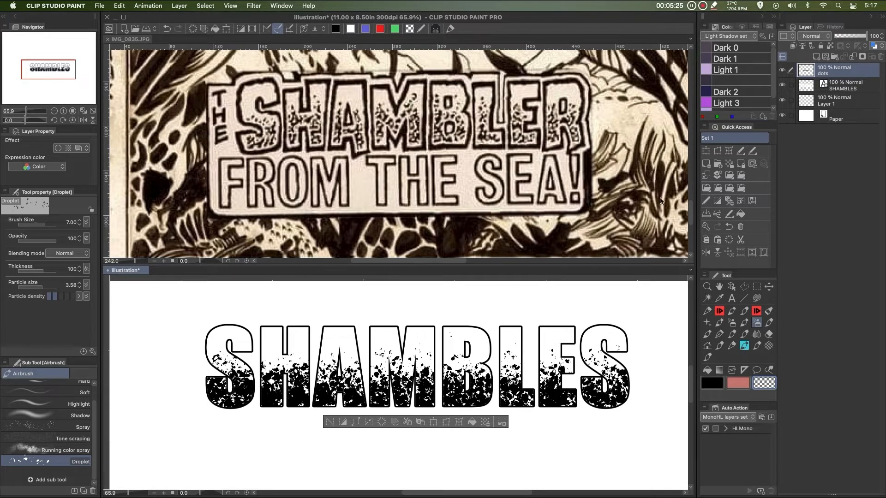
Deselect, add a layer mask to the dots layer, and mask out spatter strips inside the S with the Inkster Hard pen
click(721, 323)
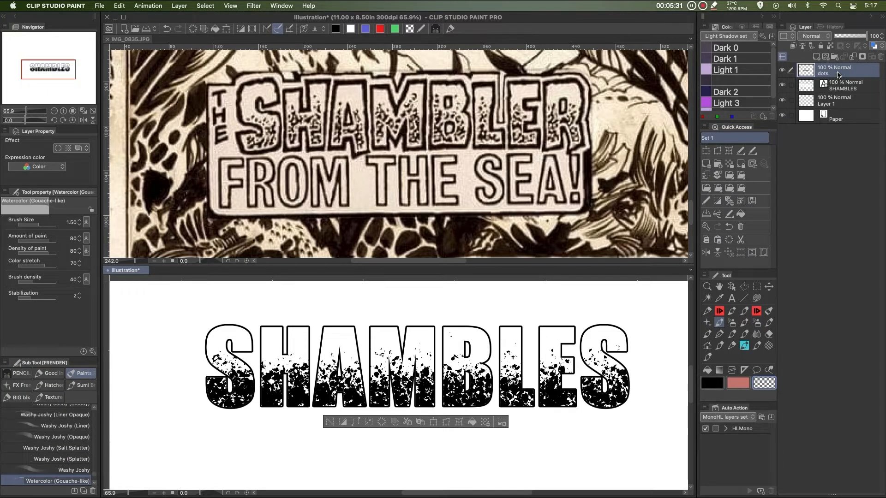
key(super+d)
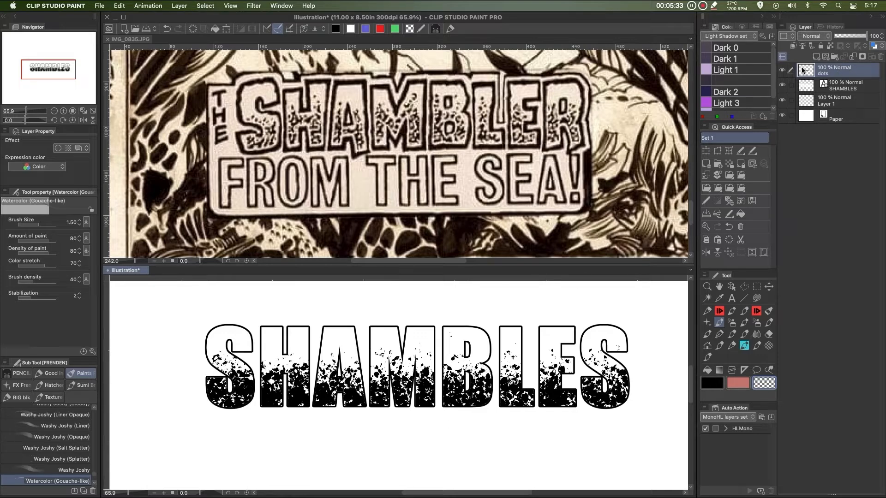
click(863, 58)
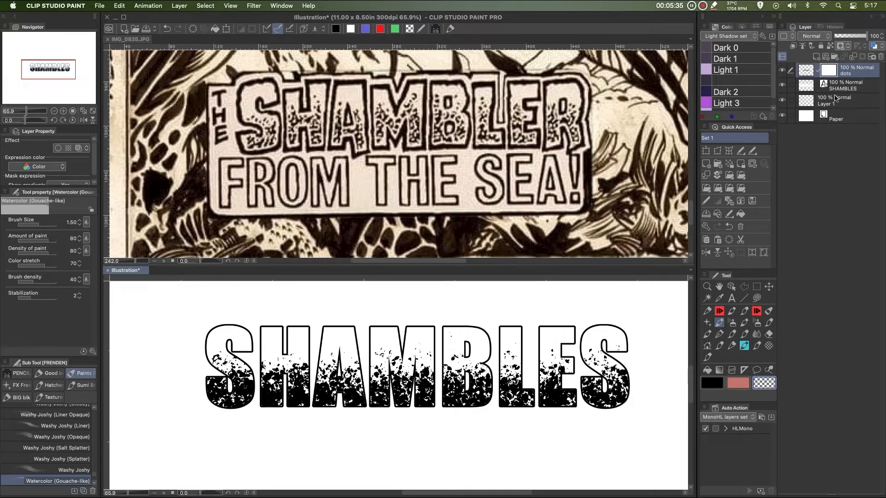
click(719, 311)
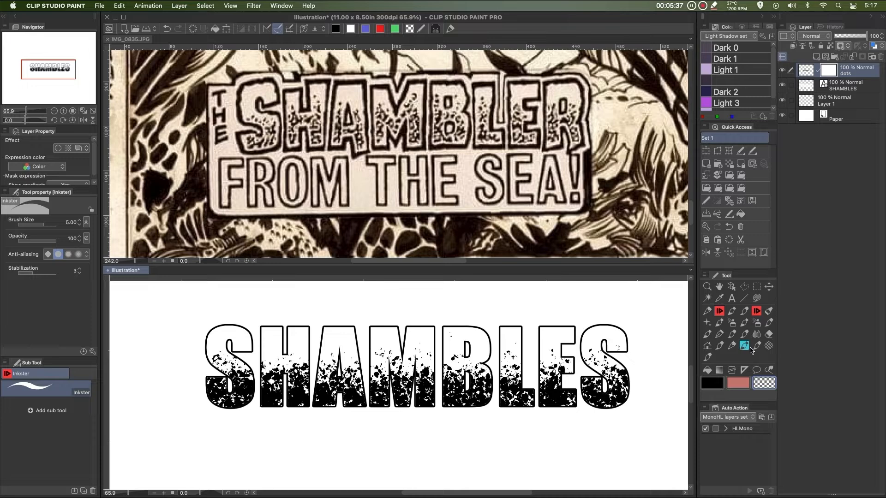
click(757, 311)
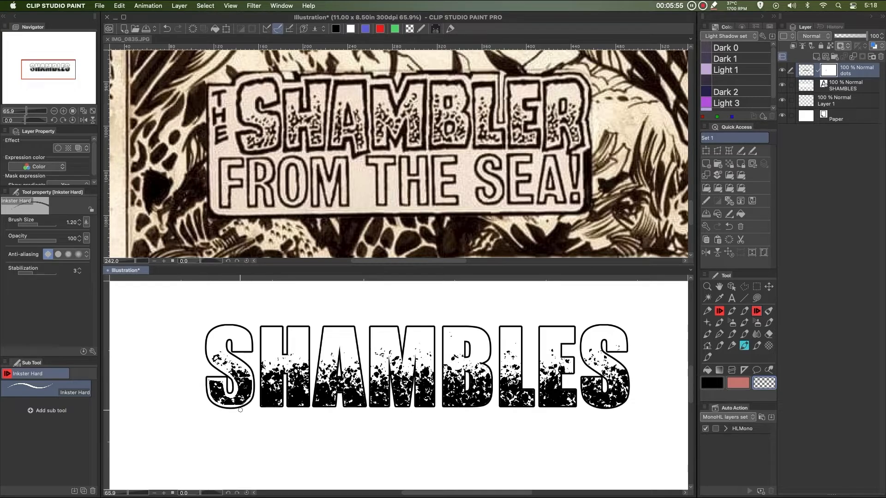
drag(261, 367, 262, 406)
drag(281, 375, 288, 405)
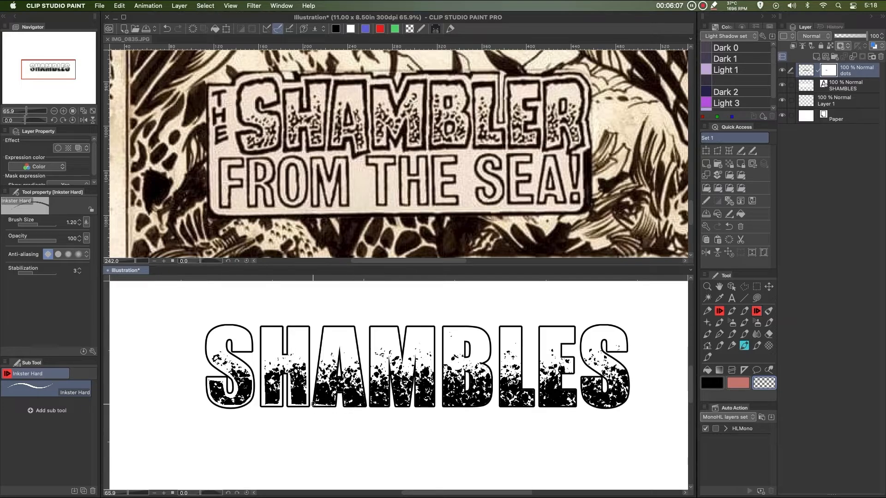
Enlarge the Inkster Hard pen slightly and mask out a horizontal strip and vertical strips through the H, A and M spatter
key(bracketright)
drag(313, 405, 638, 407)
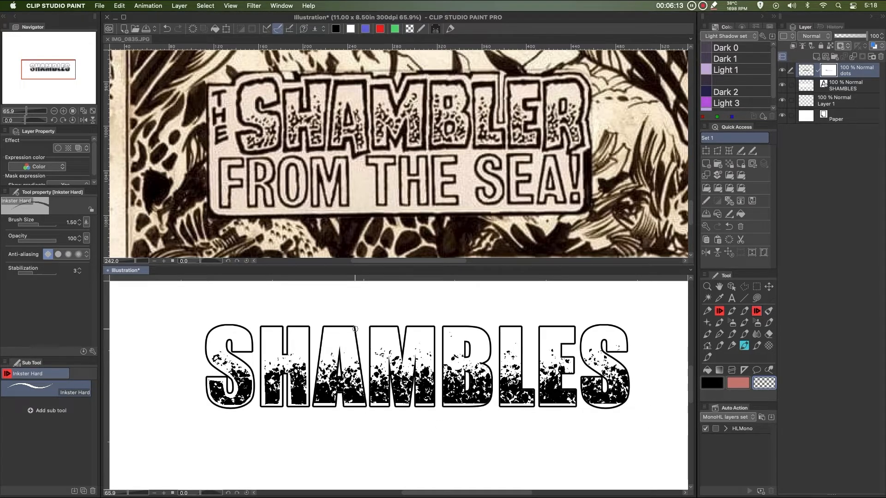
drag(354, 329, 365, 406)
drag(370, 330, 369, 408)
mouse_move(389, 364)
mouse_down()
mouse_move(399, 410)
mouse_move(412, 408)
mouse_move(415, 359)
mouse_up()
drag(416, 361, 416, 408)
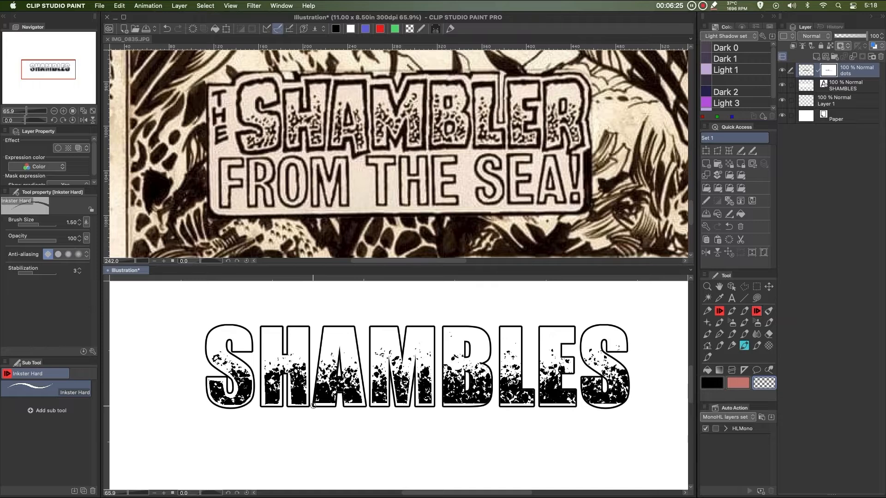
drag(313, 406, 325, 329)
drag(443, 405, 443, 325)
drag(490, 381, 489, 395)
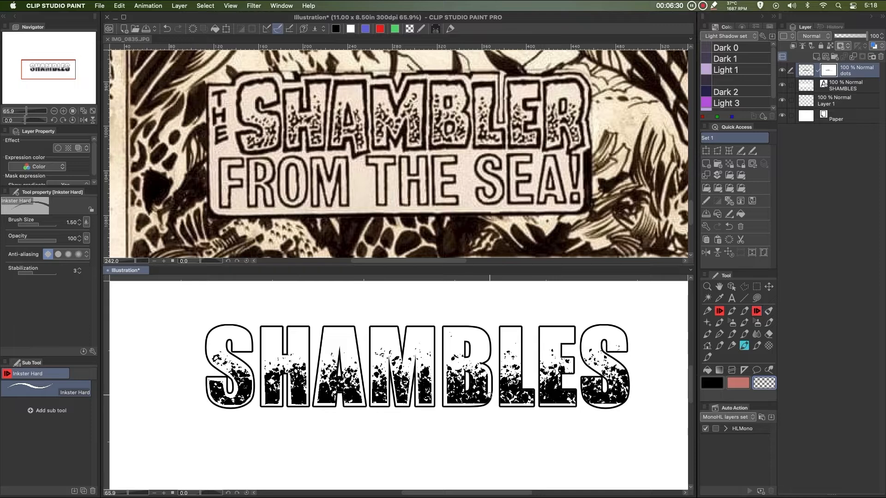
Mask out more straight strips of spatter through the B, L, E and final S with the pen
click(501, 327)
shift+click(501, 409)
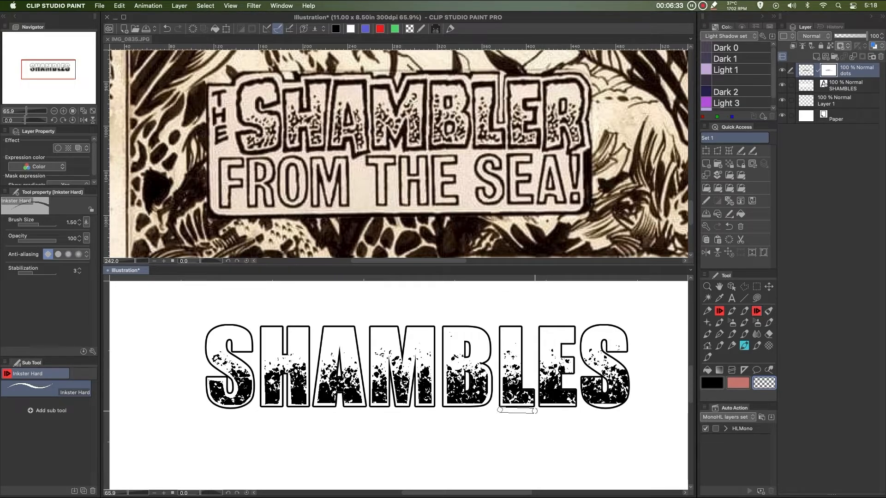
shift+click(534, 412)
shift+click(531, 390)
shift+click(520, 390)
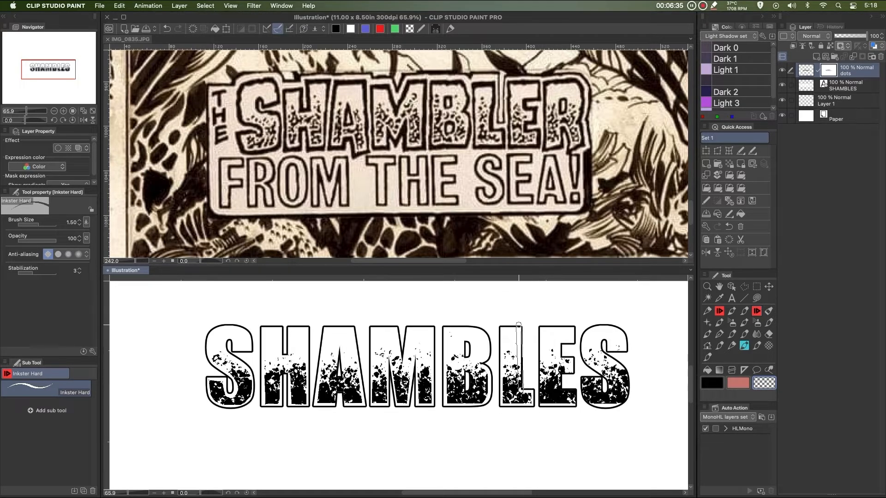
shift+click(520, 323)
shift+click(540, 408)
shift+click(579, 409)
shift+click(573, 339)
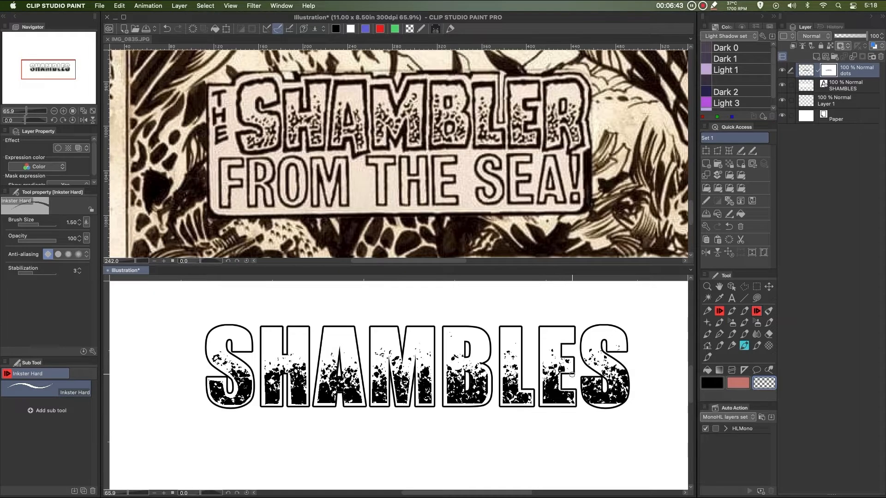
drag(580, 375, 581, 398)
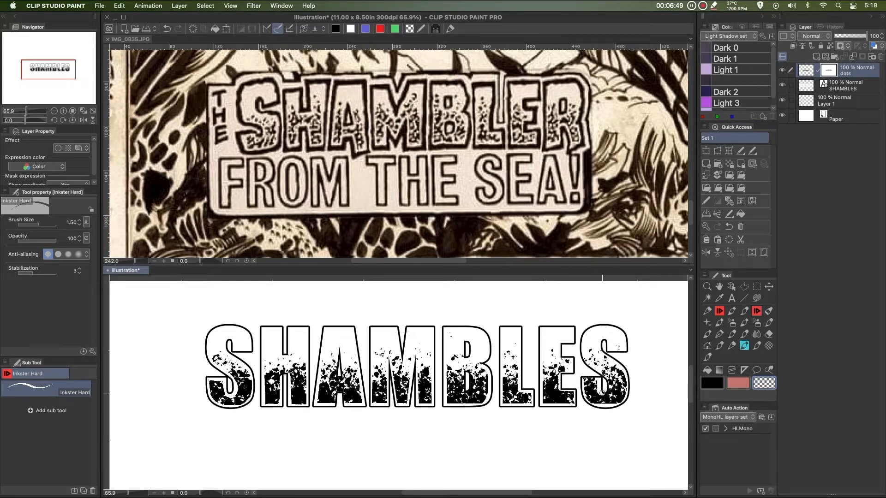
Delete the empty Layer 1 from the layer stack
super+click(803, 104)
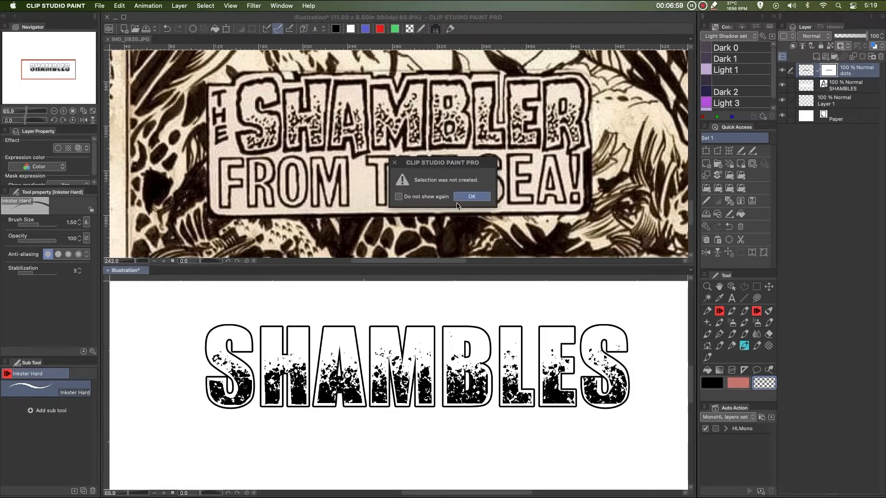
click(471, 196)
click(829, 107)
click(880, 56)
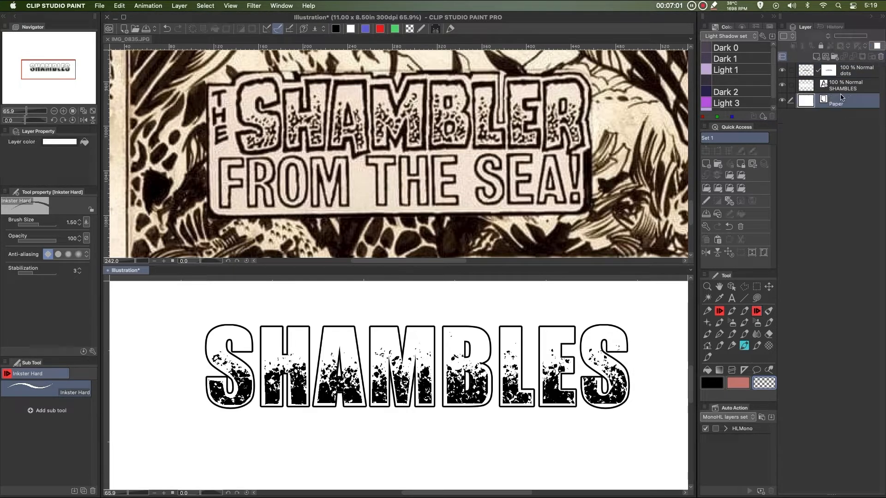
Add a new raster layer above the dots layer and switch to the Inkster pen
click(848, 88)
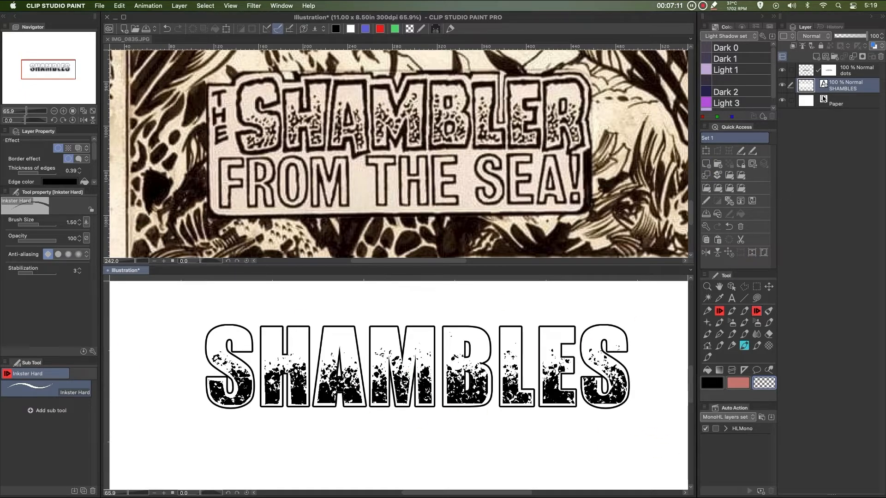
click(851, 73)
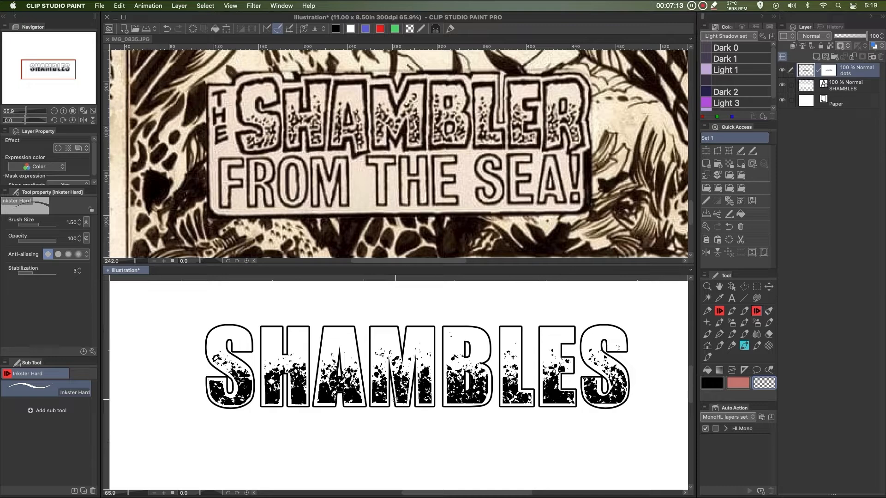
scroll(405, 365, up, 1)
scroll(408, 378, up, 2)
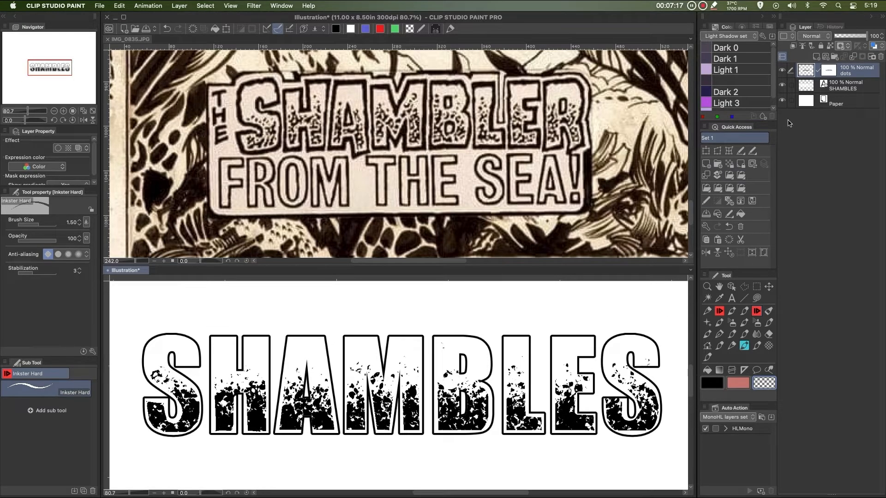
click(815, 57)
scroll(382, 400, down, 3)
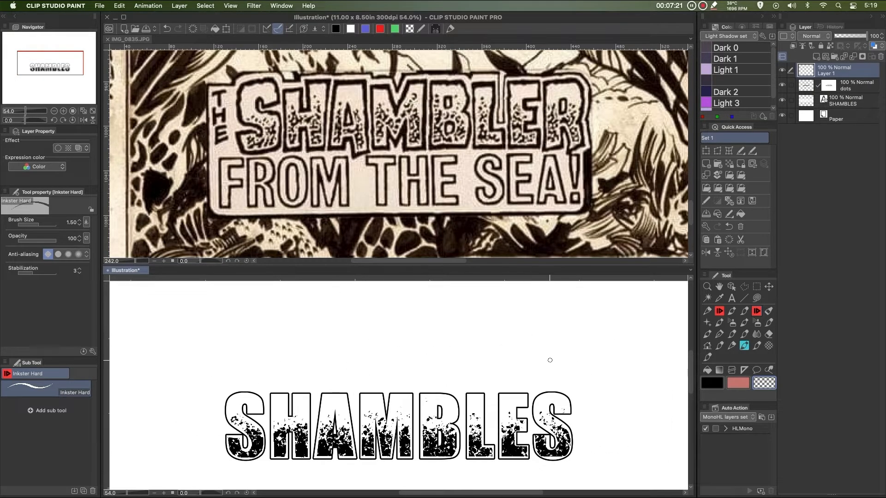
click(718, 311)
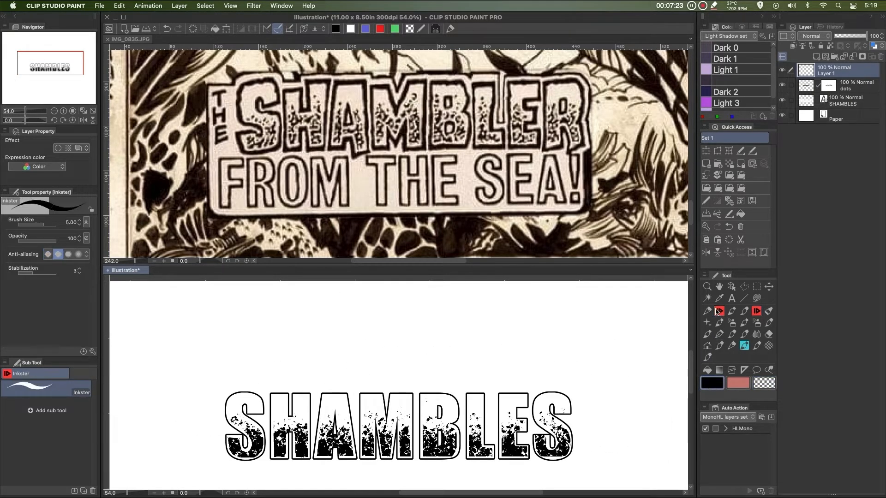
Set the Inkster brush size and hand-letter rough black S, H and A above the typed text
key(bracketleft)
key(bracketleft)
key(bracketleft)
key(bracketleft)
key(bracketleft)
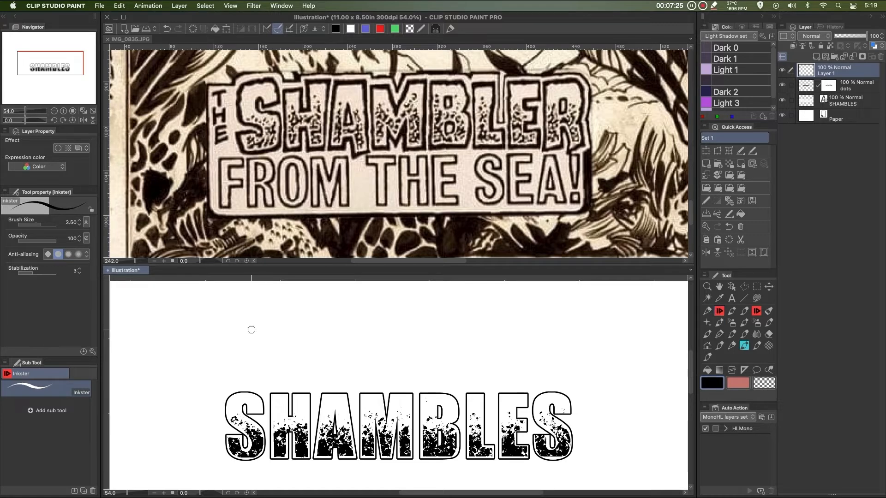
key(bracketright)
key(bracketright)
key(bracketright)
key(bracketright)
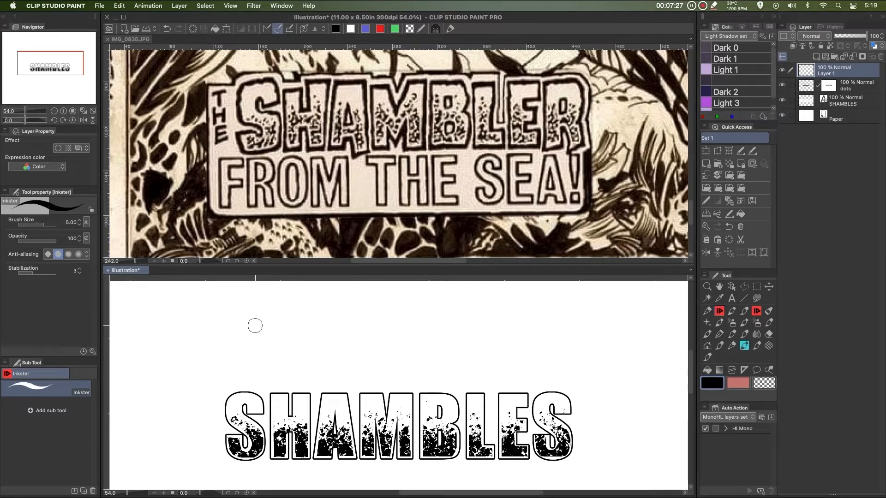
click(259, 331)
mouse_move(259, 331)
mouse_down()
mouse_move(229, 330)
mouse_move(246, 326)
mouse_move(257, 356)
mouse_move(230, 359)
mouse_move(239, 333)
mouse_move(265, 333)
mouse_move(261, 311)
mouse_move(234, 331)
mouse_move(239, 362)
mouse_move(251, 371)
mouse_move(212, 374)
mouse_move(224, 361)
mouse_up()
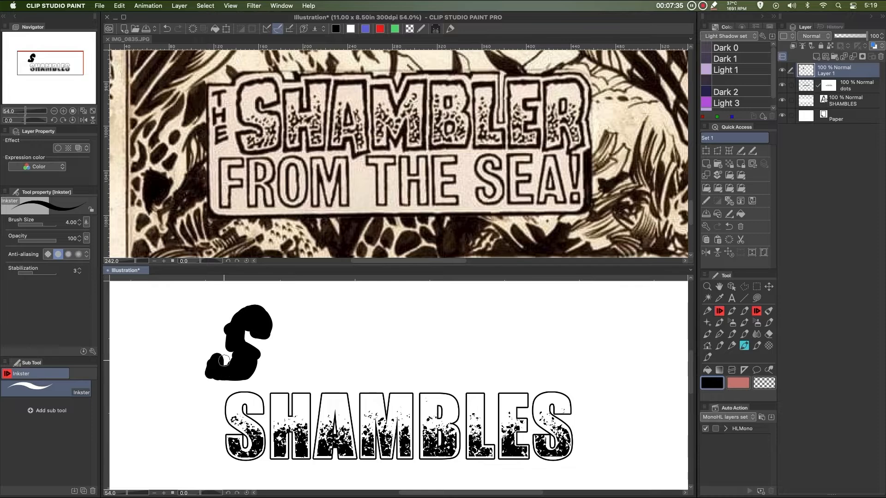
drag(301, 307, 276, 375)
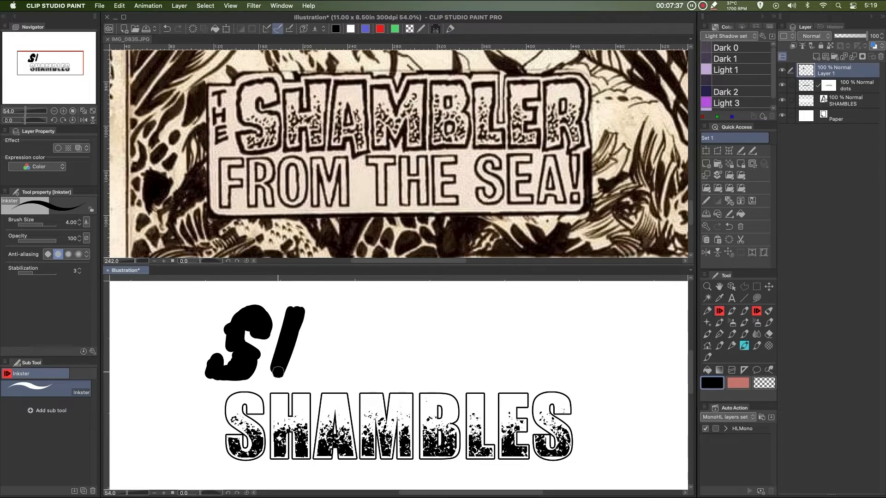
mouse_move(324, 306)
mouse_down()
mouse_move(304, 366)
mouse_move(311, 341)
mouse_move(293, 353)
mouse_up()
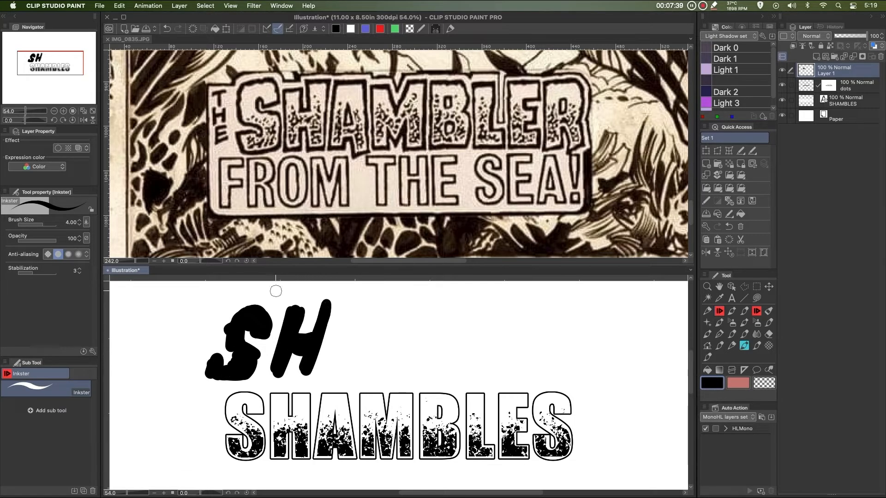
drag(350, 304, 337, 364)
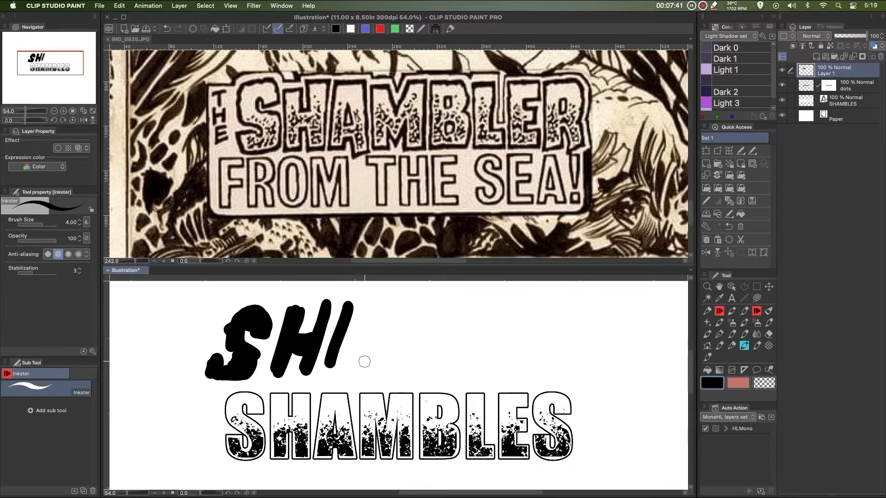
mouse_move(359, 305)
mouse_down()
mouse_move(338, 357)
mouse_move(359, 306)
mouse_move(372, 308)
mouse_move(372, 373)
mouse_move(371, 358)
mouse_move(351, 342)
mouse_move(350, 351)
mouse_up()
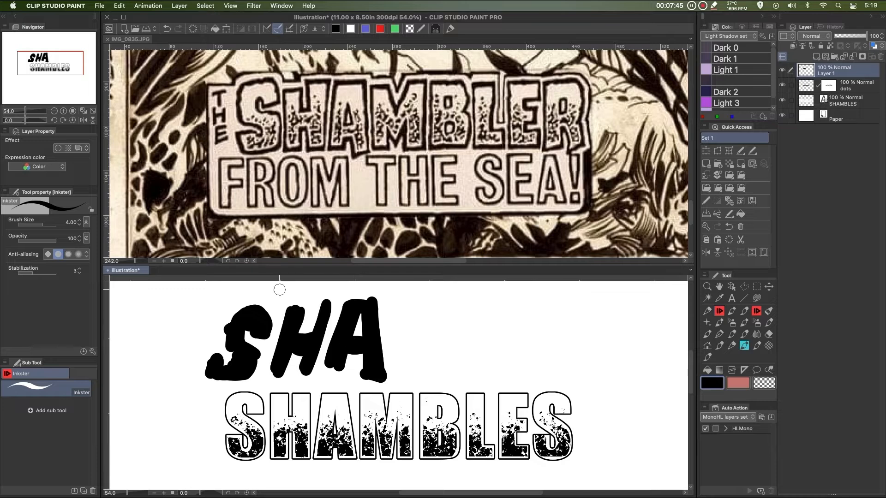
Continue the hand lettering with a black M and B
mouse_move(397, 372)
mouse_down()
mouse_move(400, 307)
mouse_move(421, 305)
mouse_move(407, 314)
mouse_move(406, 365)
mouse_up()
mouse_move(410, 309)
mouse_down()
mouse_move(428, 336)
mouse_move(452, 300)
mouse_up()
mouse_move(428, 340)
mouse_down()
mouse_move(443, 303)
mouse_move(463, 299)
mouse_move(450, 369)
mouse_up()
drag(456, 311, 453, 368)
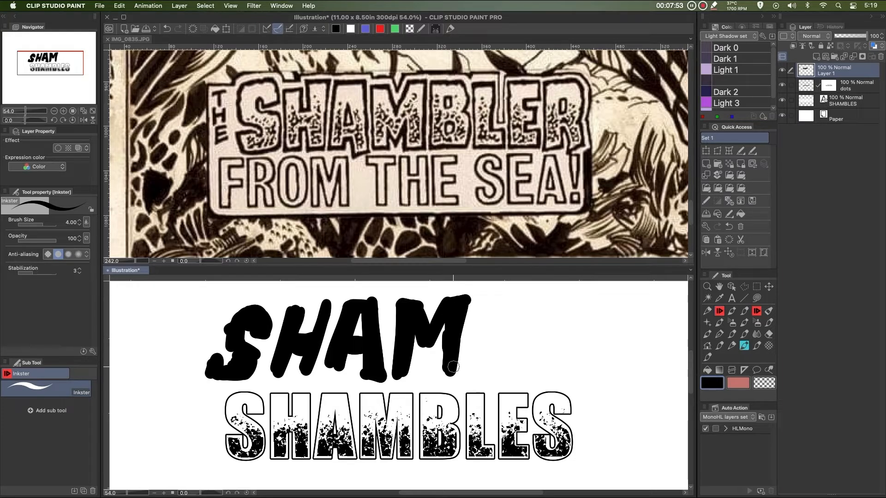
drag(442, 327, 445, 369)
drag(489, 295, 479, 359)
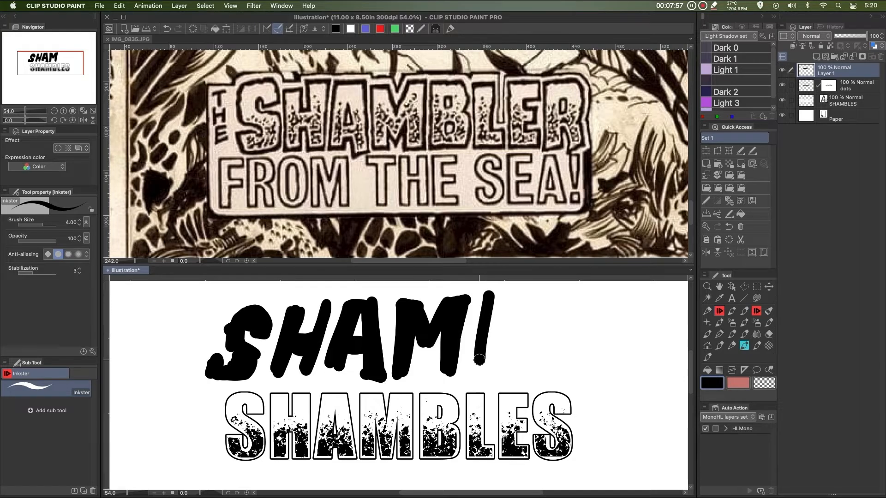
mouse_move(484, 306)
mouse_down()
mouse_move(515, 302)
mouse_move(505, 326)
mouse_move(517, 333)
mouse_move(517, 355)
mouse_move(480, 359)
mouse_move(488, 371)
mouse_move(517, 367)
mouse_move(480, 362)
mouse_move(479, 327)
mouse_move(476, 352)
mouse_move(510, 332)
mouse_move(484, 333)
mouse_move(509, 322)
mouse_move(500, 310)
mouse_move(515, 303)
mouse_move(486, 296)
mouse_move(517, 296)
mouse_move(520, 306)
mouse_move(514, 334)
mouse_move(525, 336)
mouse_move(495, 348)
mouse_up()
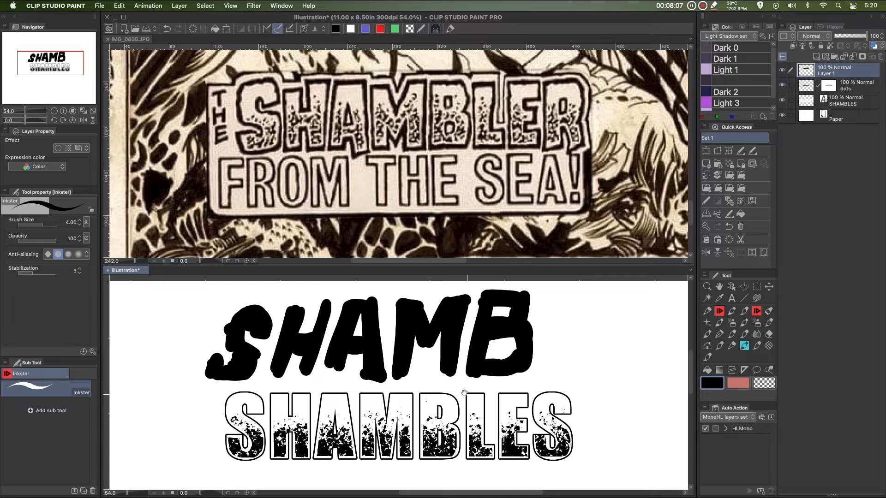
Finish the hand-drawn word SHAMBLER by lettering the L, E and R
drag(464, 392, 390, 400)
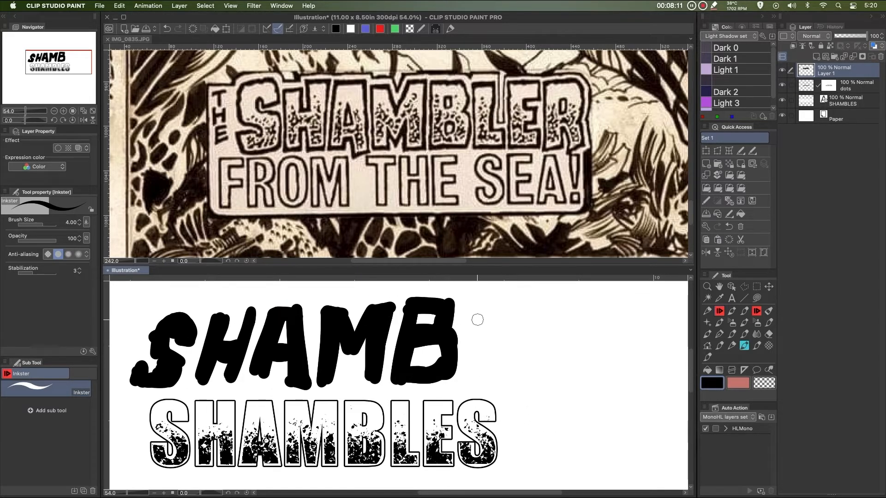
mouse_move(478, 310)
mouse_down()
mouse_move(469, 363)
mouse_move(482, 317)
mouse_move(475, 376)
mouse_move(482, 302)
mouse_move(474, 373)
mouse_move(498, 371)
mouse_up()
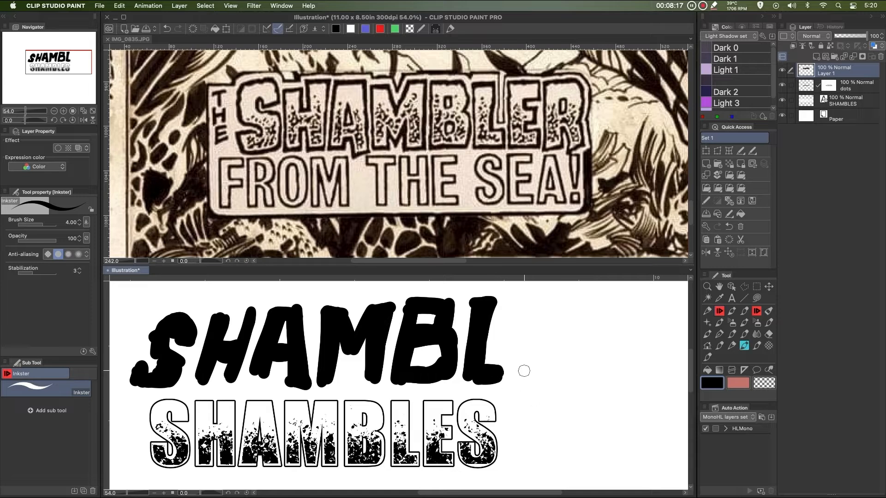
mouse_move(535, 305)
mouse_down()
mouse_move(517, 351)
mouse_move(524, 316)
mouse_move(515, 373)
mouse_move(556, 372)
mouse_up()
mouse_move(557, 309)
mouse_down()
mouse_move(578, 349)
mouse_move(529, 316)
mouse_up()
drag(551, 362, 523, 369)
mouse_move(530, 344)
mouse_down()
mouse_move(547, 339)
mouse_move(518, 341)
mouse_up()
mouse_move(579, 305)
mouse_down()
mouse_move(575, 337)
mouse_move(582, 308)
mouse_move(568, 391)
mouse_up()
mouse_move(584, 303)
mouse_down()
mouse_move(610, 344)
mouse_move(584, 343)
mouse_move(615, 392)
mouse_move(605, 379)
mouse_move(609, 402)
mouse_up()
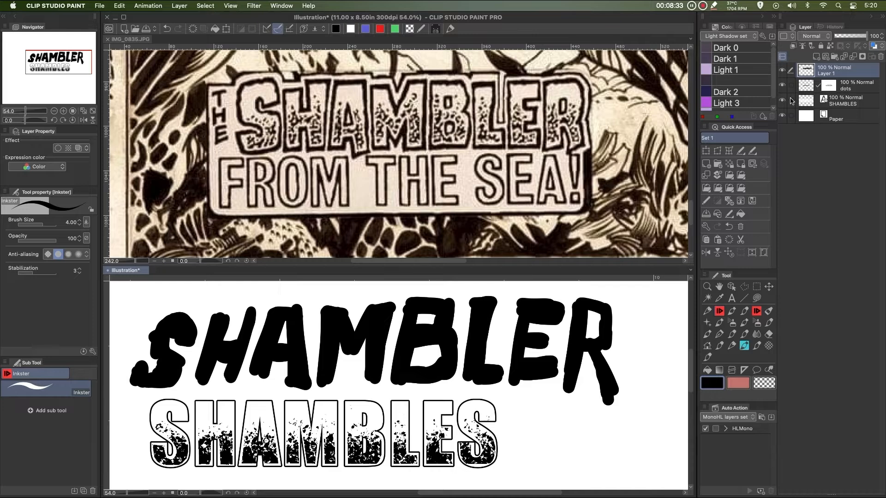
Hide the typed text layers, lock the new layer's transparent pixels, and fill the hand-drawn letters with white
click(784, 101)
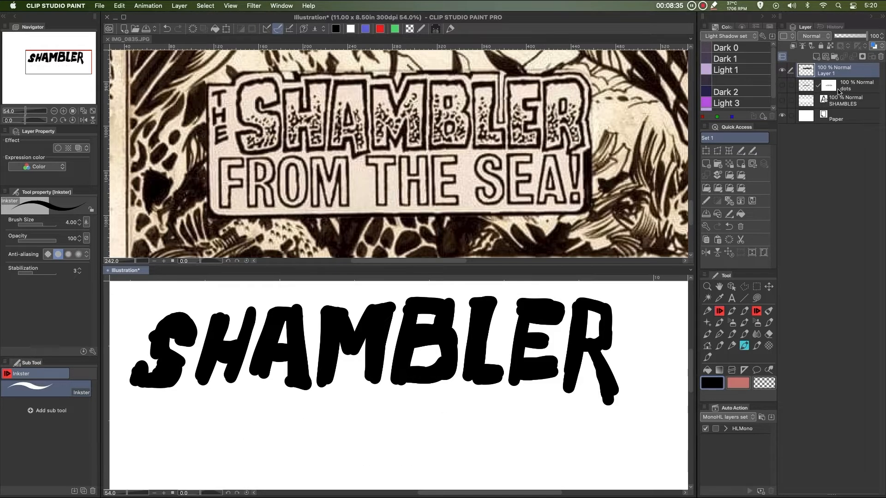
drag(485, 368, 517, 400)
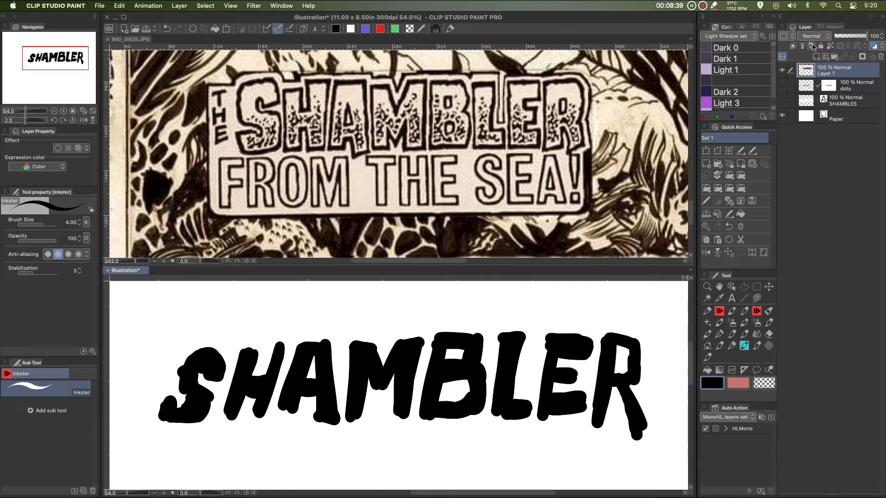
click(830, 46)
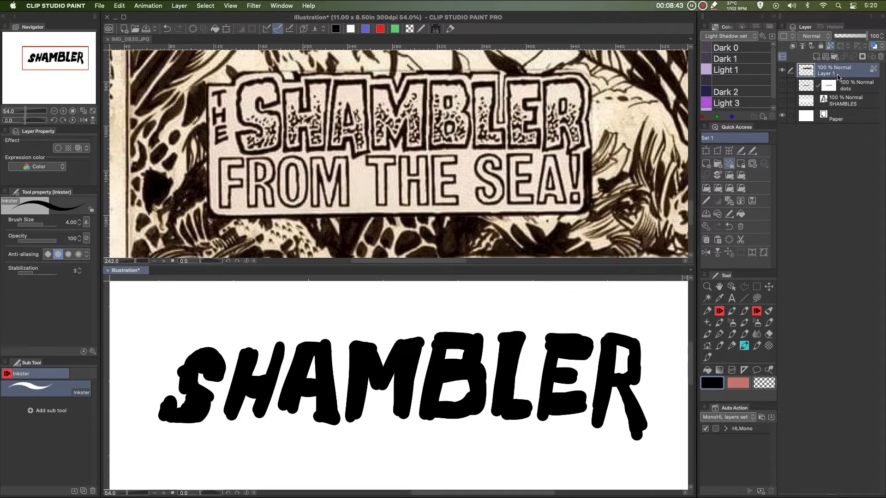
click(738, 383)
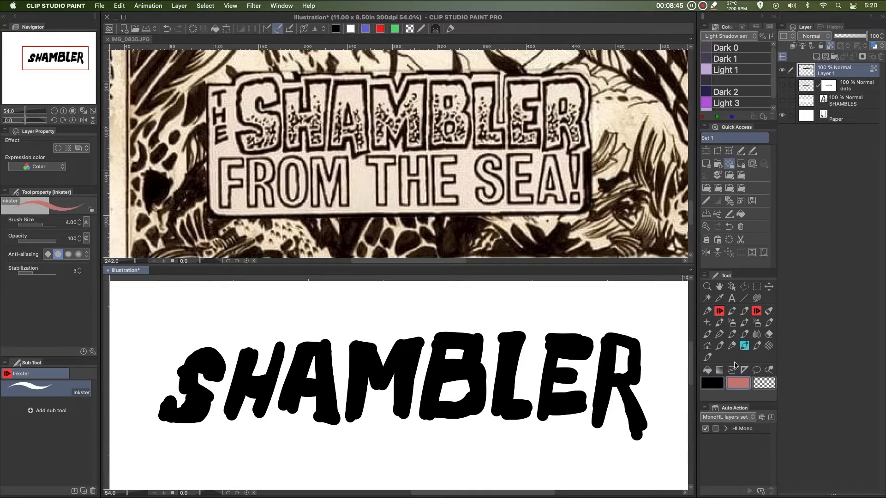
click(350, 28)
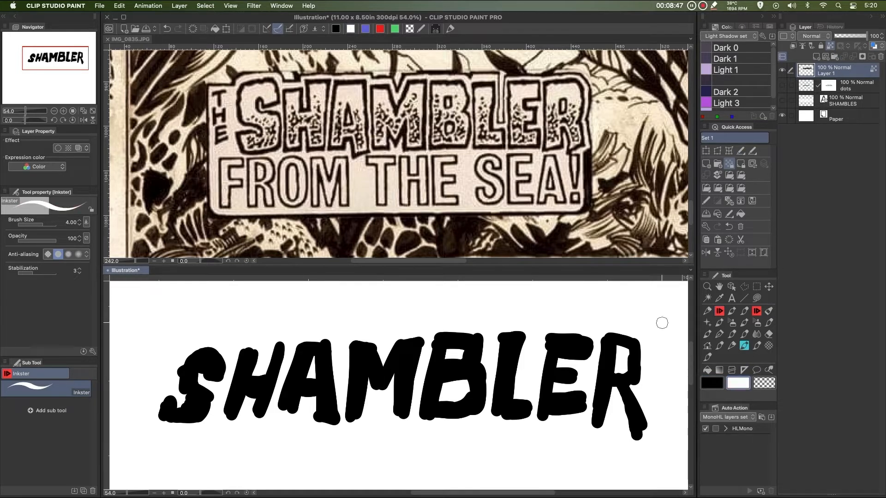
key(alt+Delete)
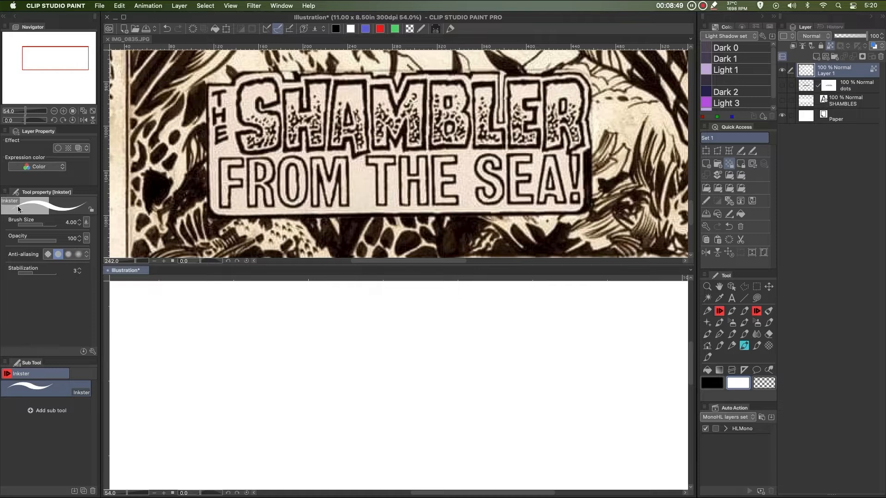
Enable a black border effect on the lettering layer and set the edge thickness to 1.06
click(58, 148)
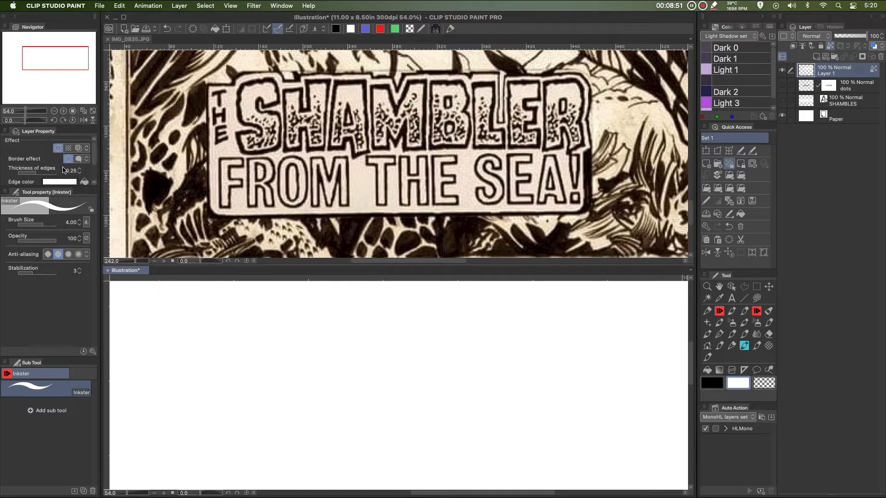
drag(60, 190, 60, 239)
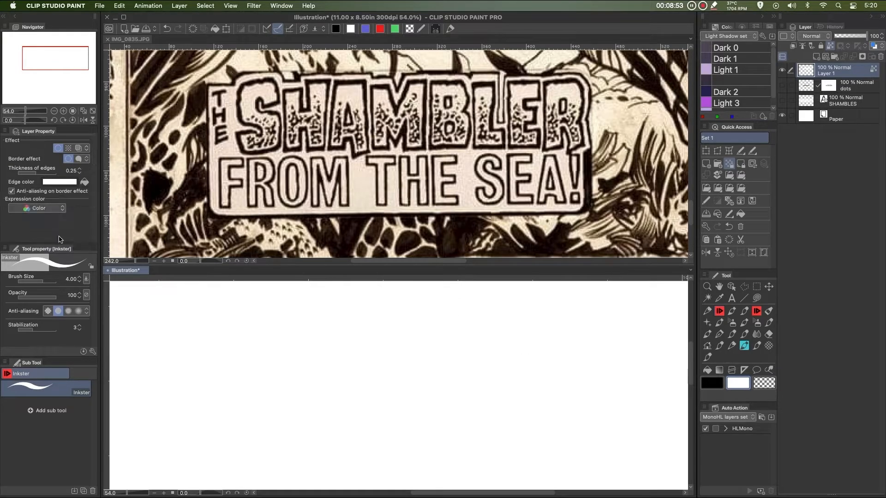
click(65, 183)
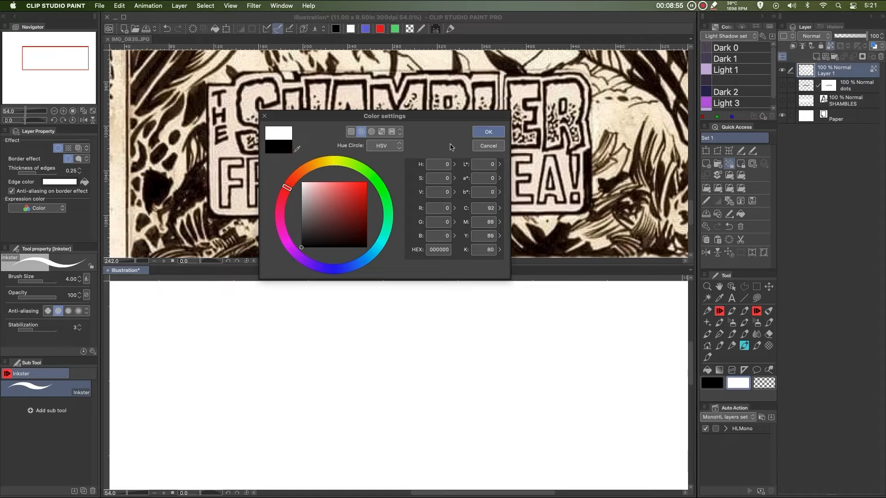
click(488, 131)
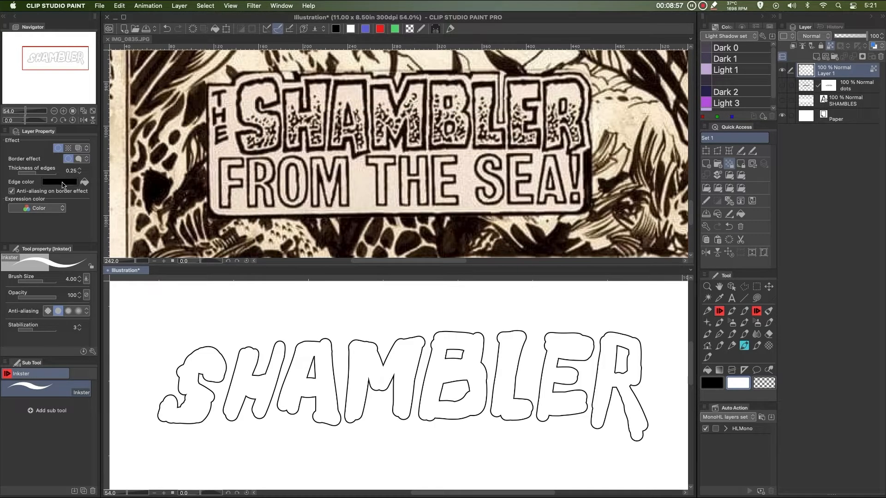
drag(35, 175, 45, 174)
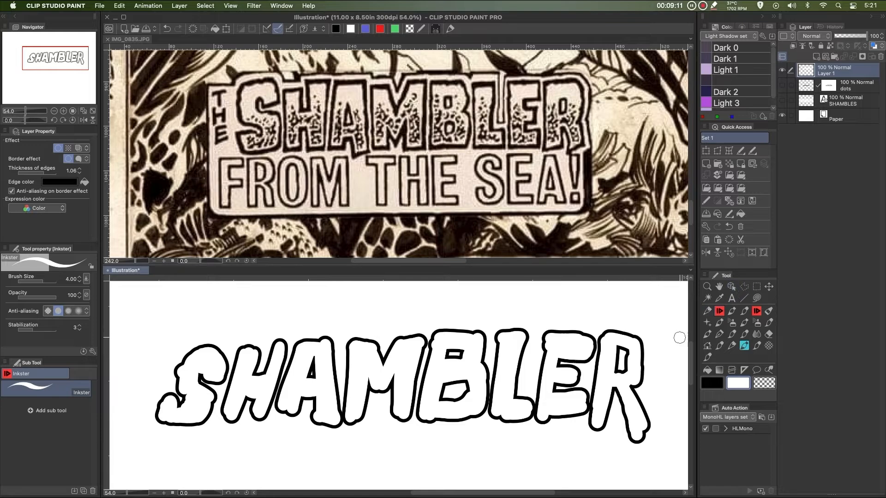
Lasso-select the R, then the E and R together, and shift them slightly right to adjust spacing
key(m)
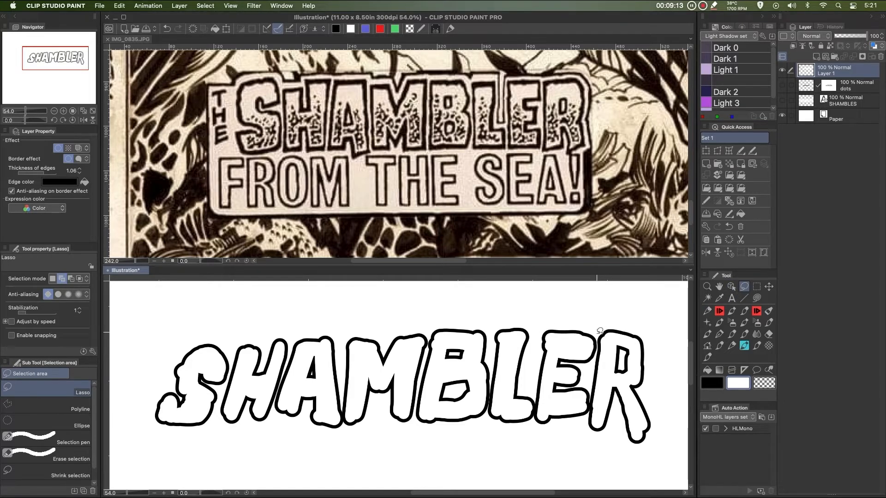
mouse_move(598, 353)
mouse_down()
mouse_move(587, 421)
mouse_move(621, 458)
mouse_move(667, 411)
mouse_move(620, 323)
mouse_up()
click(605, 477)
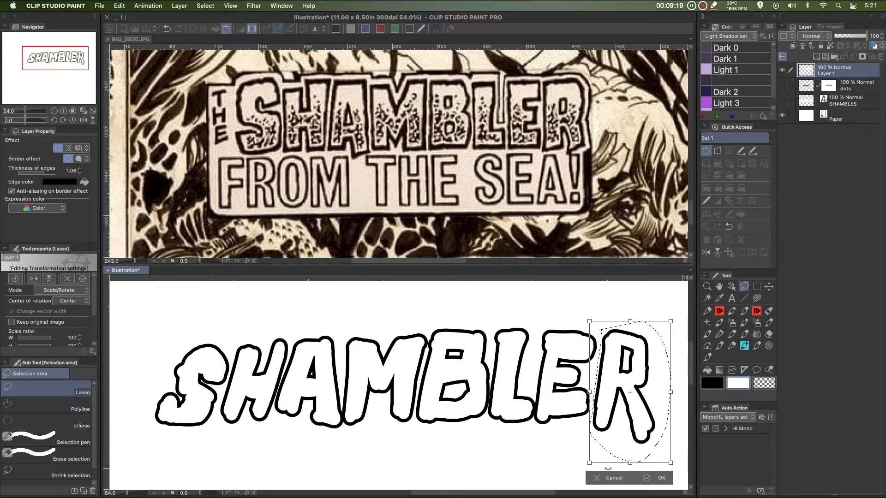
click(611, 477)
click(507, 478)
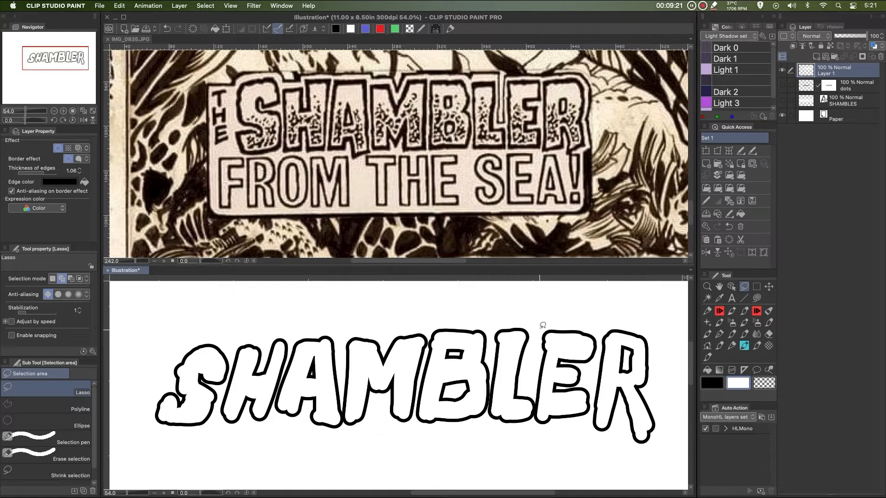
mouse_move(537, 322)
mouse_down()
mouse_move(534, 376)
mouse_move(601, 455)
mouse_move(656, 312)
mouse_move(623, 300)
mouse_up()
click(610, 478)
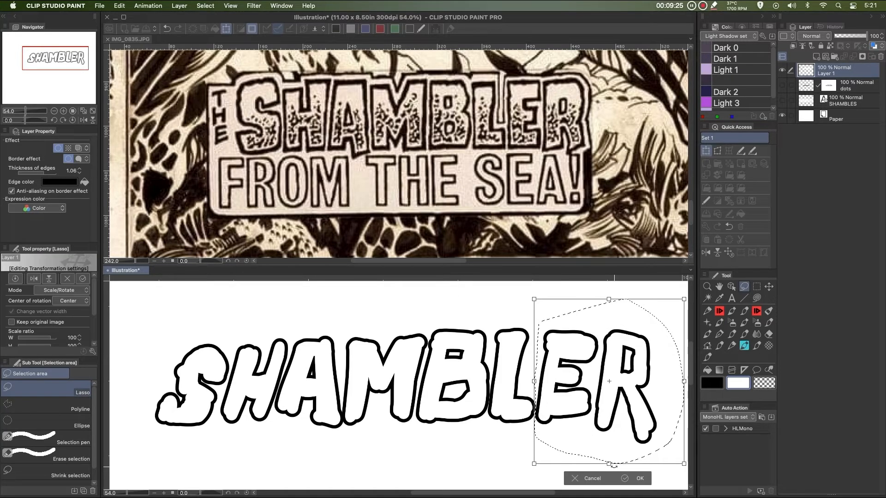
drag(613, 466, 614, 466)
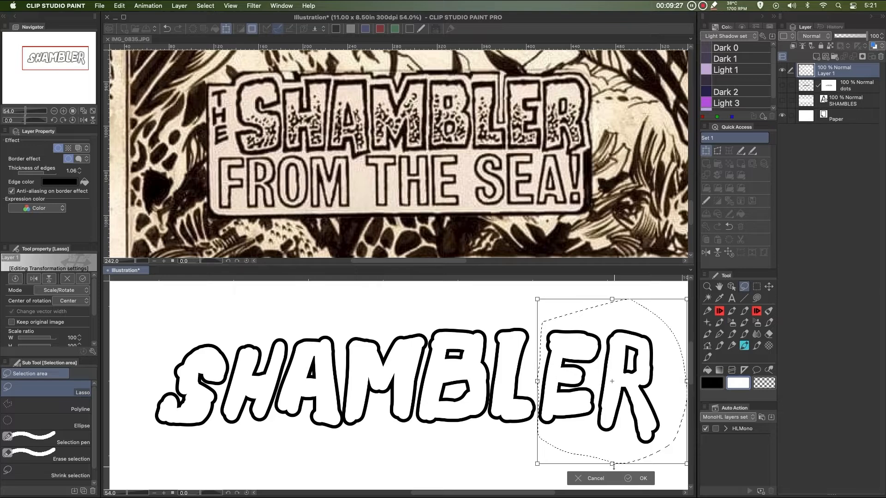
key(Return)
click(501, 393)
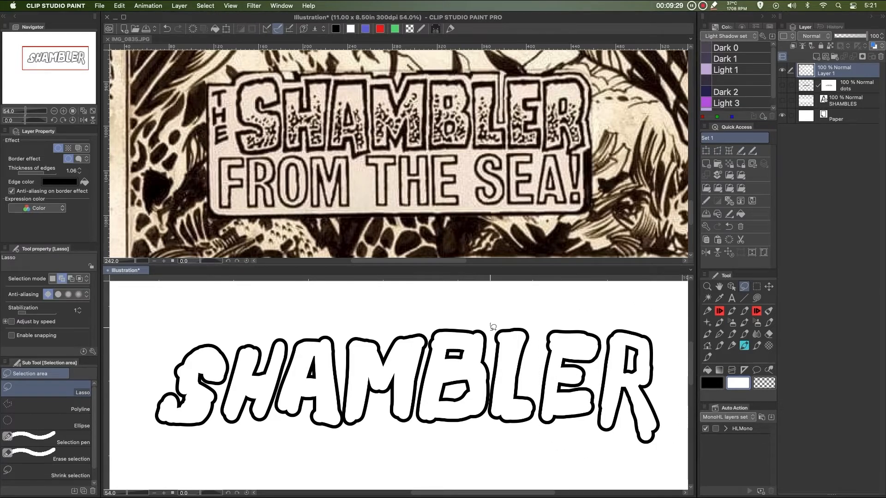
Lasso-select the L, E and R, then the B through R, and nudge them three steps right
mouse_move(490, 414)
mouse_down()
mouse_move(673, 447)
mouse_move(507, 305)
mouse_up()
click(602, 471)
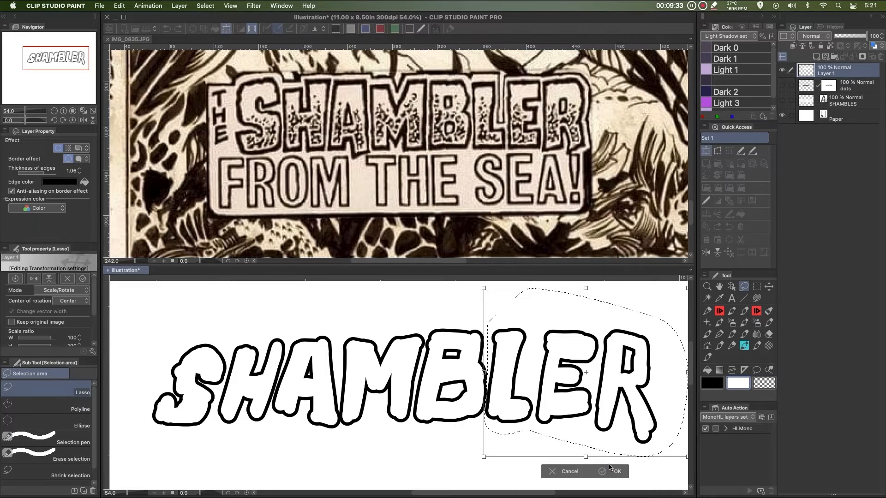
click(609, 470)
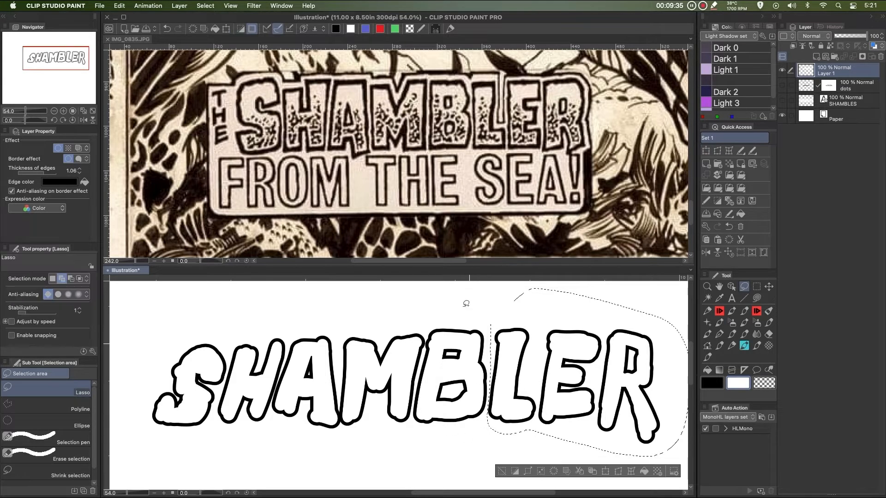
click(501, 471)
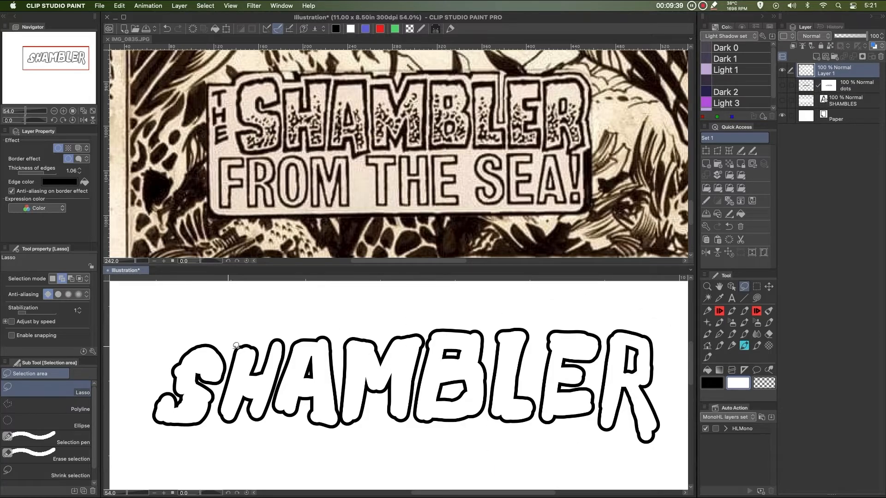
drag(421, 327, 425, 334)
mouse_move(416, 391)
mouse_down()
mouse_move(489, 461)
mouse_move(682, 408)
mouse_move(593, 299)
mouse_up()
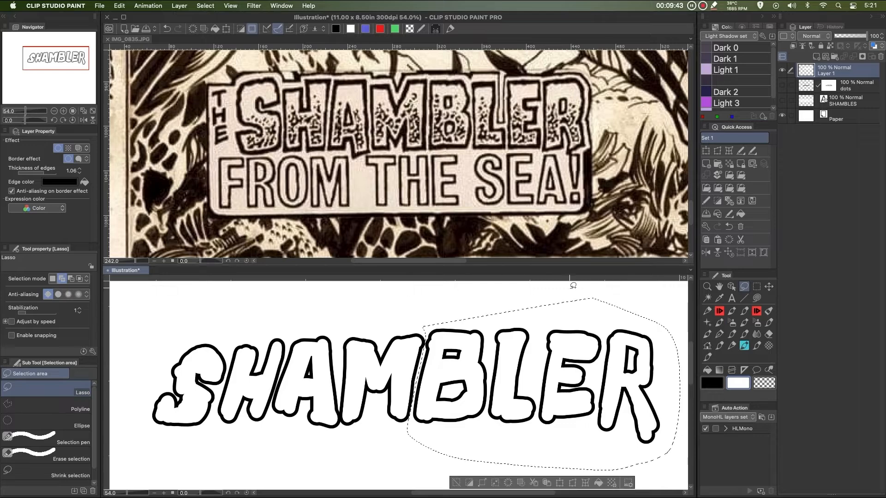
click(561, 479)
key(Right)
key(Right)
key(Right)
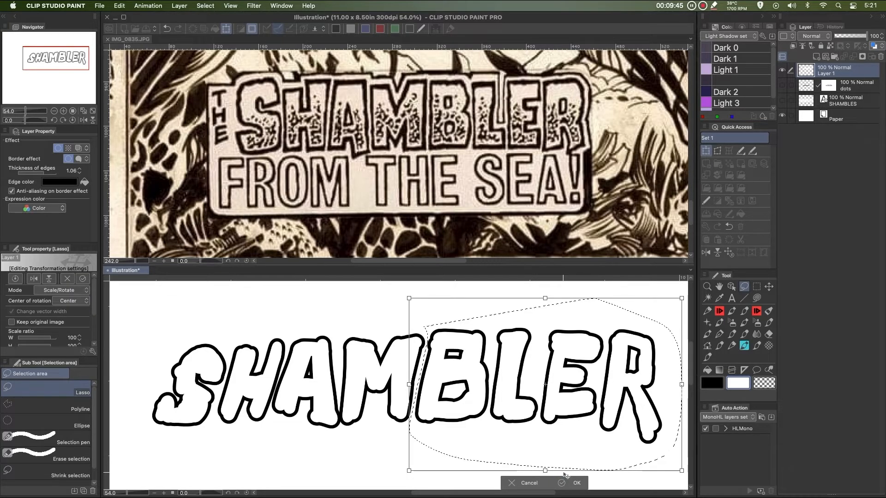
key(Return)
click(458, 483)
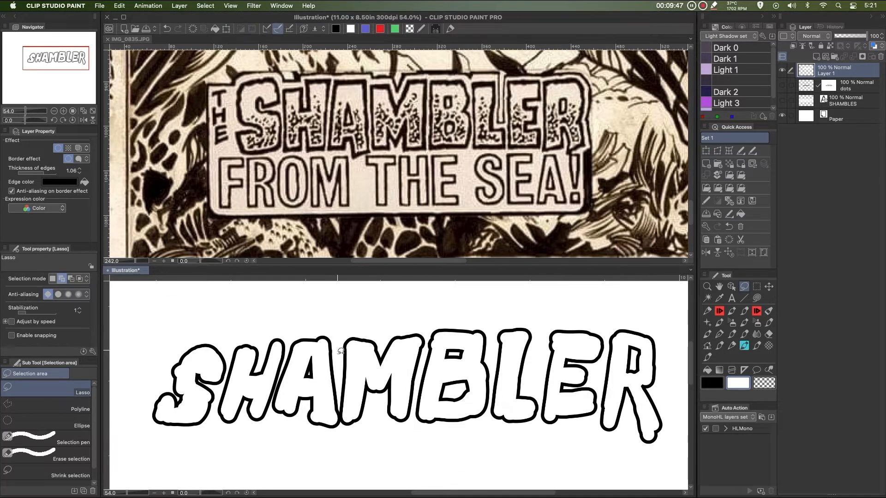
Lasso-select the M through R letters and move them right to widen the gap after A
mouse_move(338, 364)
mouse_down()
mouse_move(343, 426)
mouse_move(433, 457)
mouse_move(606, 463)
mouse_up()
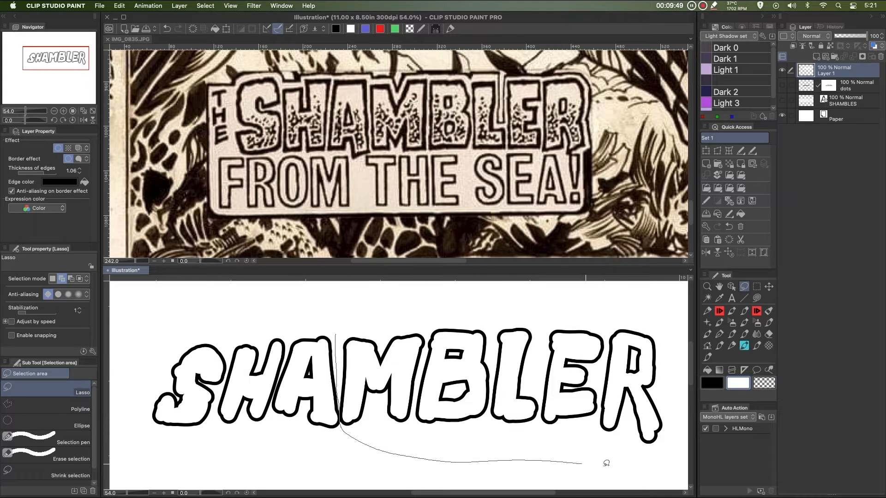
drag(622, 304, 597, 303)
click(528, 484)
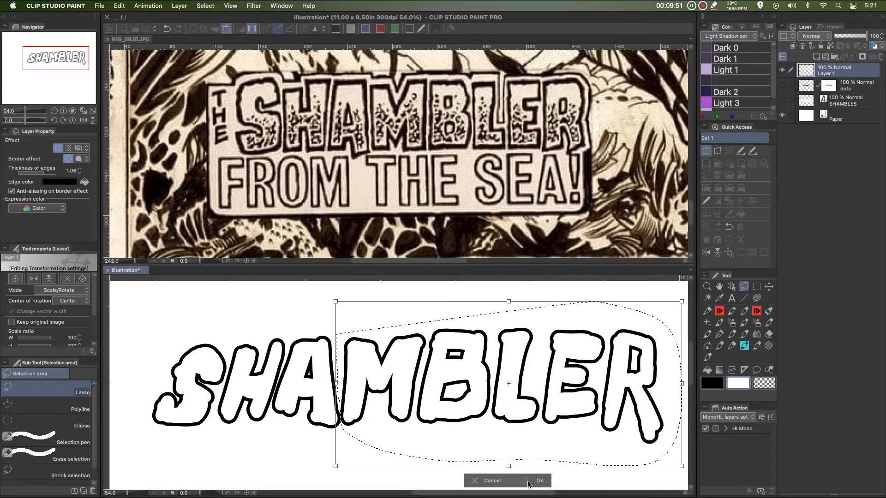
click(528, 484)
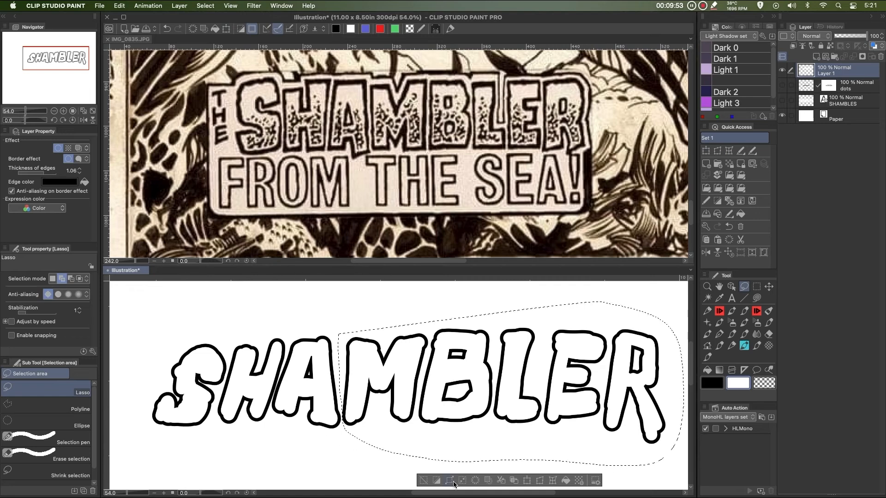
click(425, 474)
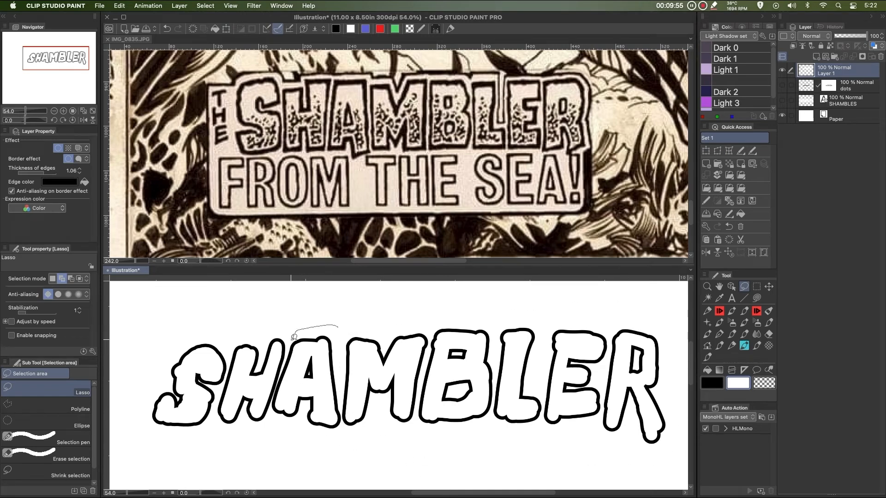
mouse_move(294, 337)
mouse_down()
mouse_move(285, 361)
mouse_move(319, 441)
mouse_move(653, 457)
mouse_move(606, 299)
mouse_move(341, 325)
mouse_up()
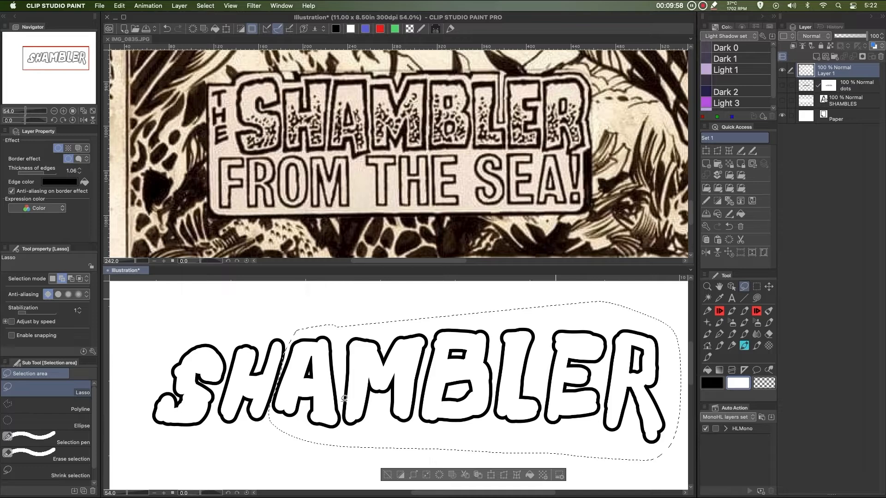
click(491, 475)
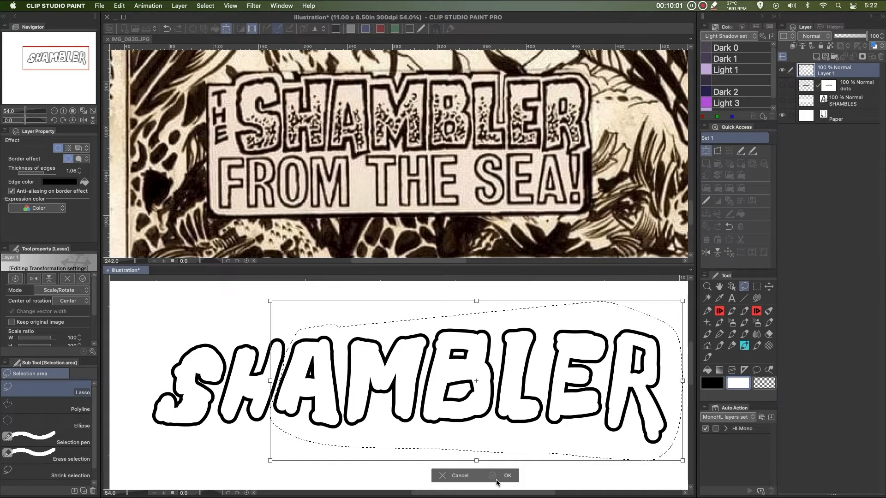
click(497, 479)
click(388, 473)
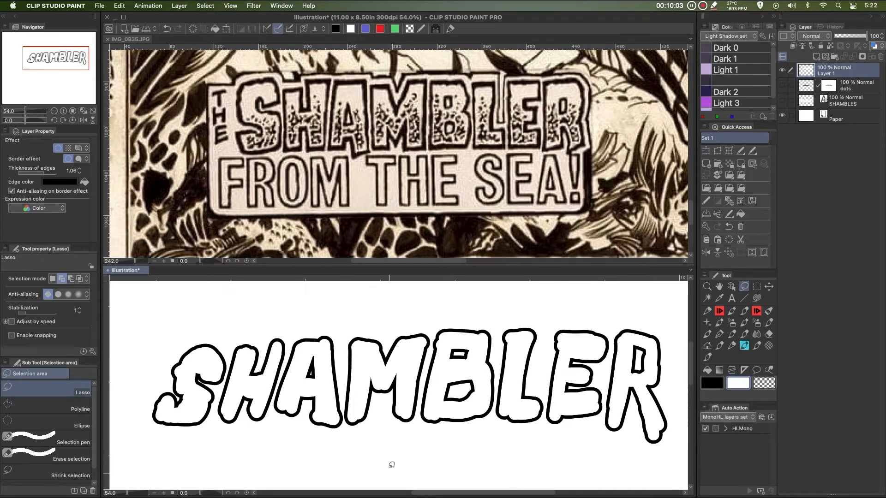
Lasso-select the S, then the S and H, and shift them left for more spacing
drag(226, 339, 228, 379)
mouse_move(218, 409)
mouse_down()
mouse_move(147, 436)
mouse_move(184, 322)
mouse_up()
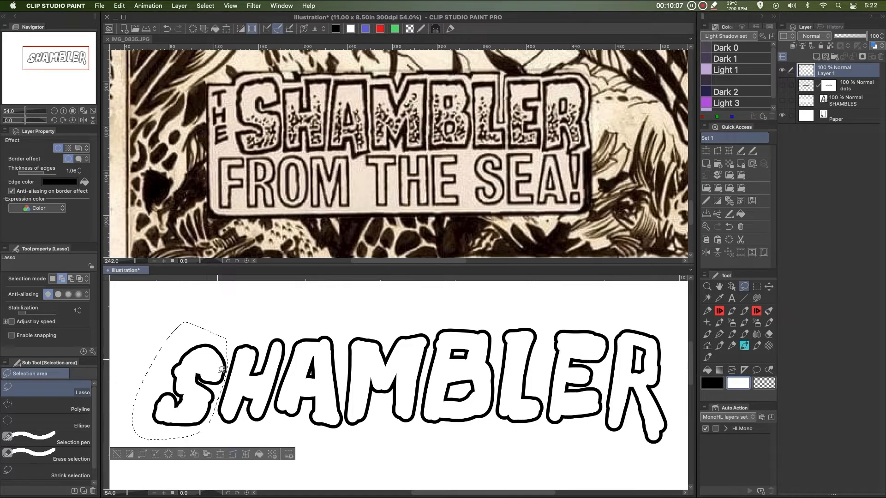
click(220, 454)
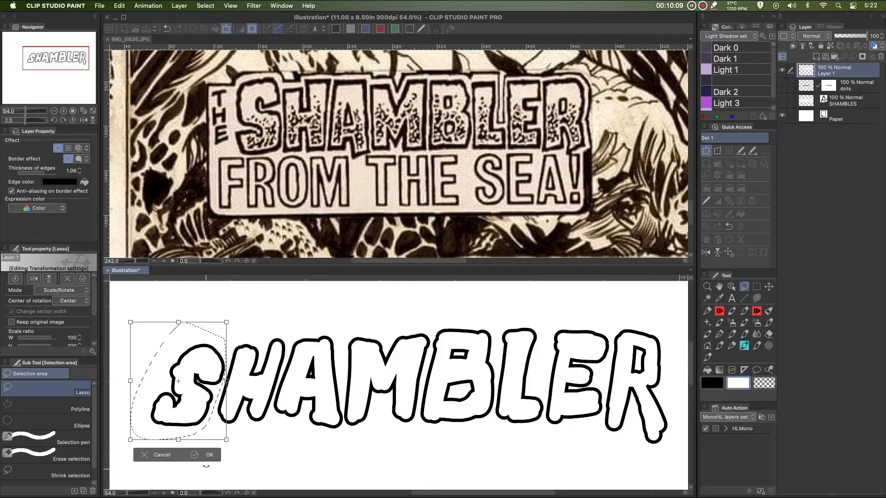
click(196, 456)
click(118, 455)
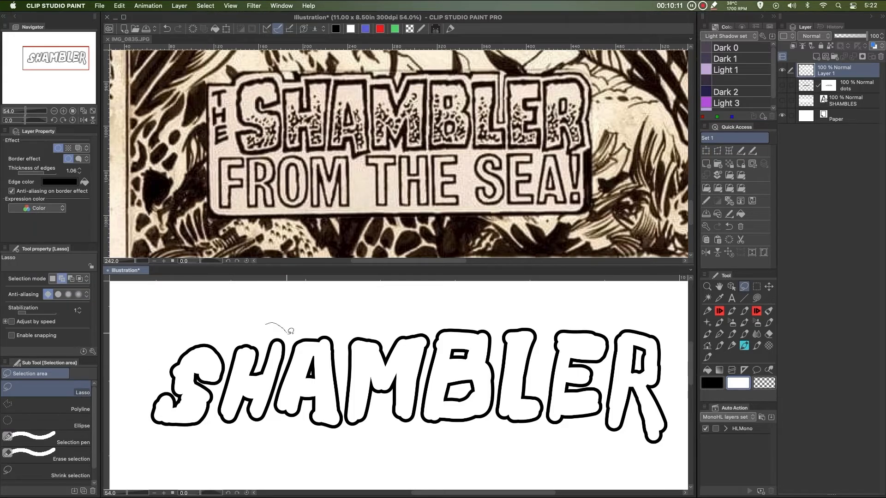
drag(290, 330, 289, 352)
mouse_move(272, 411)
mouse_down()
mouse_move(254, 435)
mouse_move(178, 445)
mouse_move(147, 378)
mouse_up()
click(228, 462)
drag(212, 444, 211, 445)
click(228, 463)
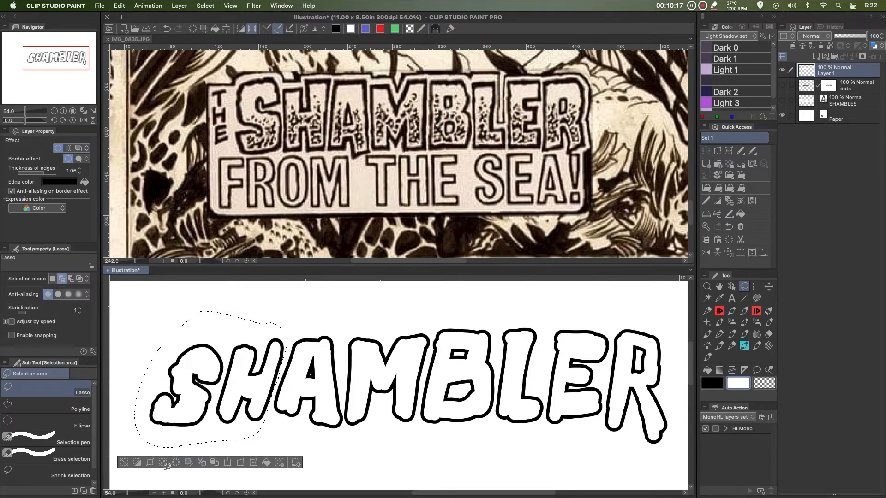
Lasso-select S, H and A, nudge them two steps left, and clear the selection
mouse_move(149, 378)
mouse_down()
mouse_move(165, 351)
mouse_move(282, 312)
mouse_move(341, 329)
mouse_up()
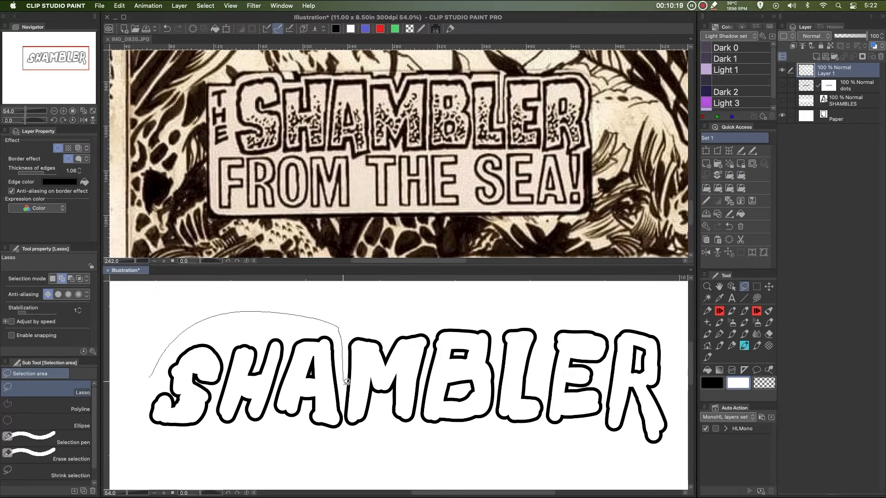
drag(347, 382, 345, 407)
mouse_move(324, 448)
mouse_down()
mouse_move(218, 447)
mouse_move(143, 421)
mouse_up()
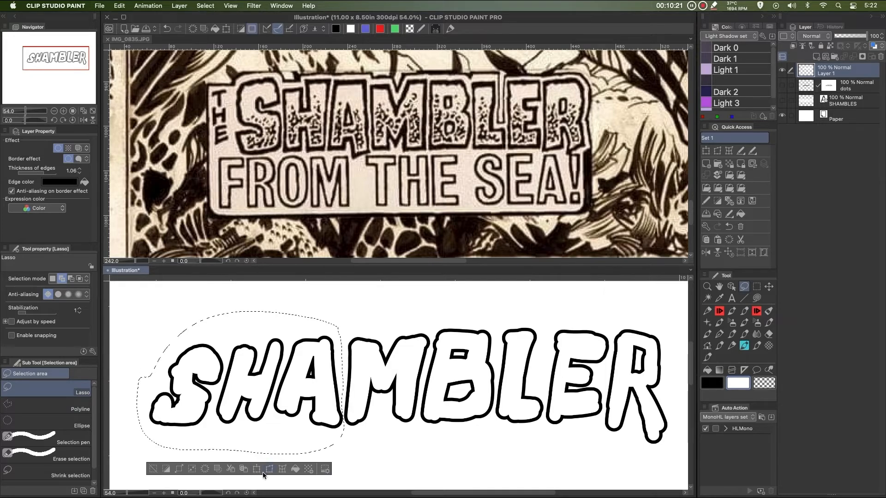
click(258, 469)
key(Left)
key(Left)
key(Return)
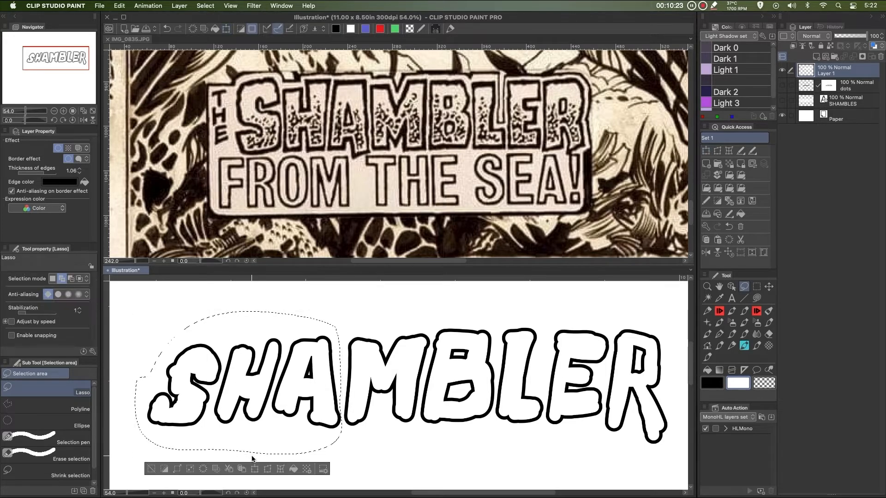
key(super+d)
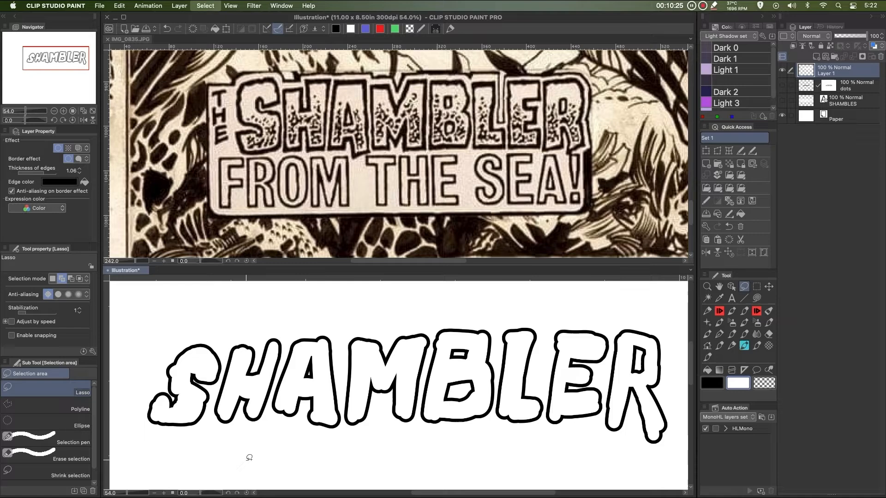
Rename the lettering layer to handdrawn
click(829, 46)
double_click(829, 72)
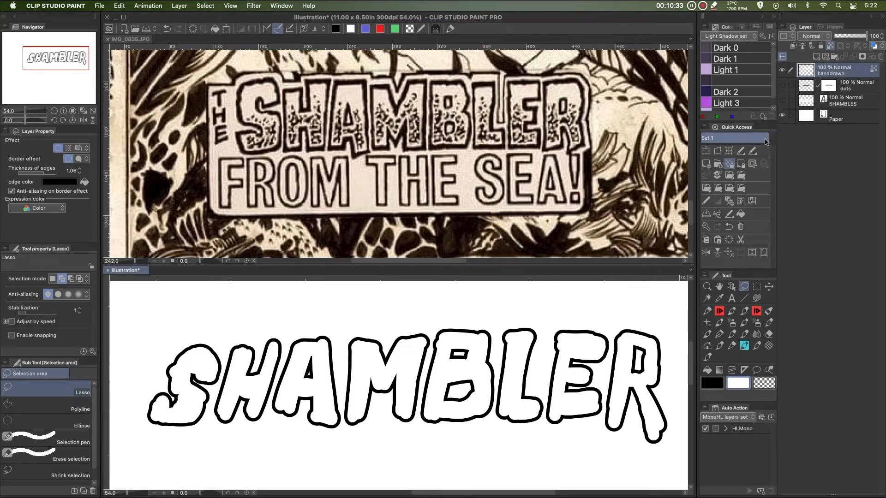
Shift the whole SHAMBLER lettering slightly left
drag(529, 365, 514, 371)
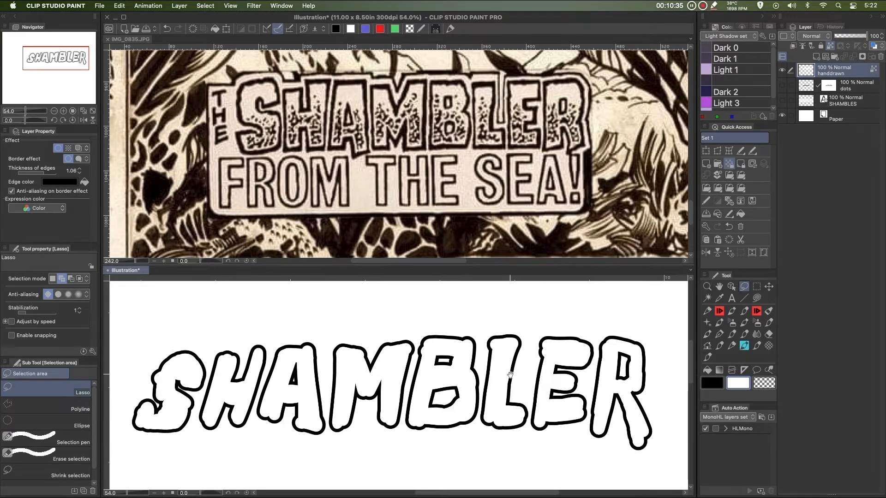
Add a new layer above the lettering and name it dots
click(817, 57)
double_click(832, 74)
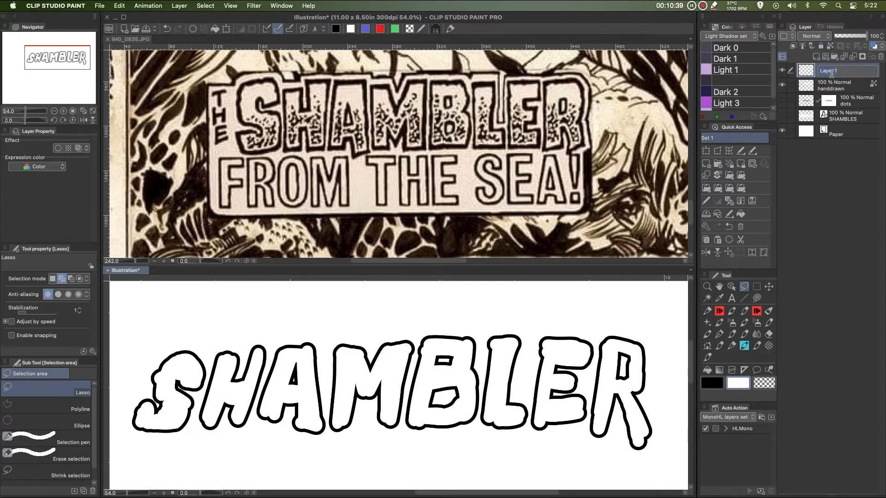
text(dots)
key(Return)
Load the handdrawn lettering as a selection and hide the selection border
click(814, 88)
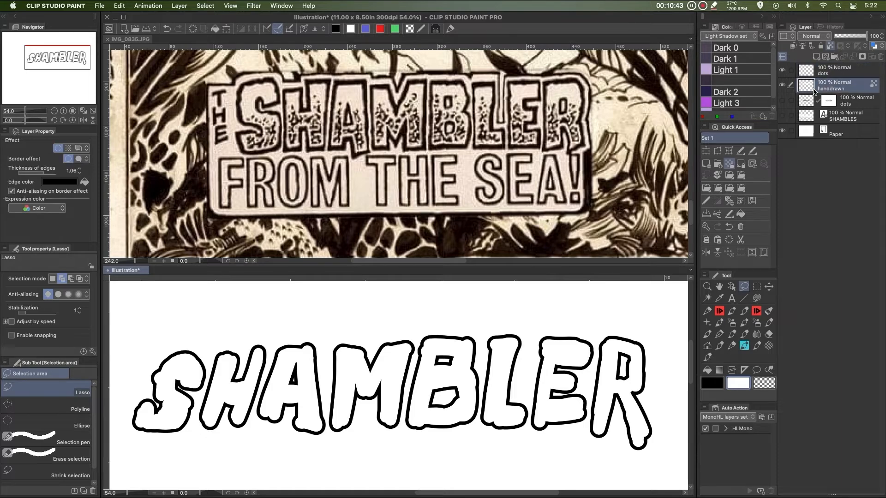
super+click(810, 89)
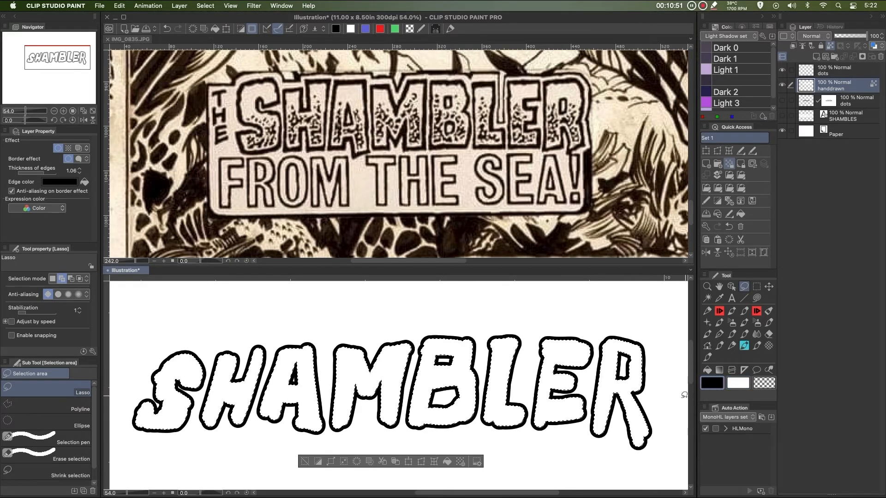
key(super+shift+h)
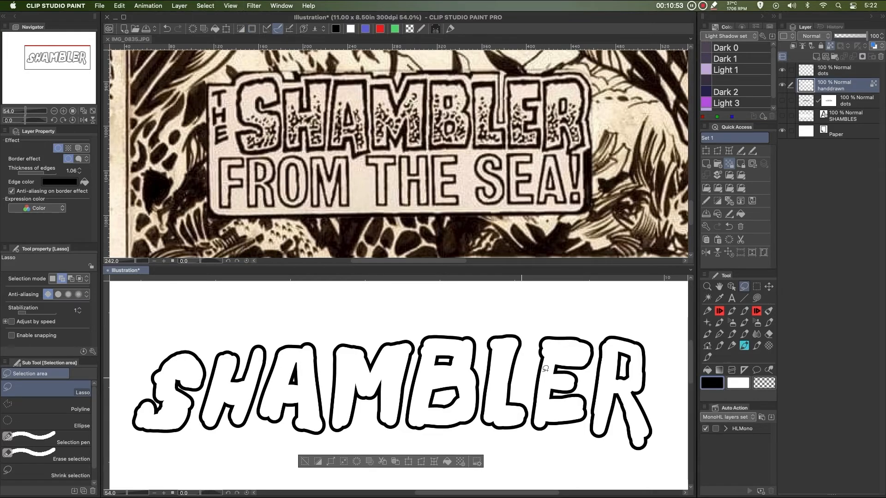
Spray Droplet airbrush texture across the letters on the handdrawn layer at brush size 12, then deselect
click(756, 322)
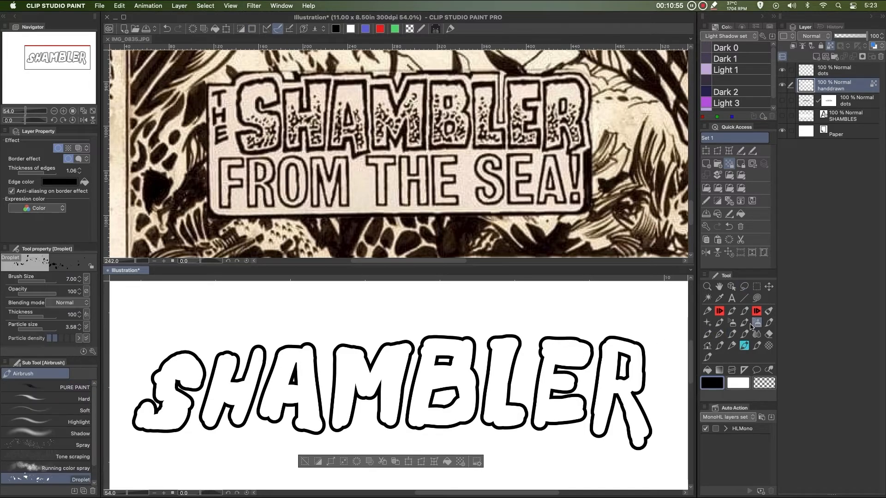
click(34, 478)
drag(180, 411, 153, 415)
key(bracketright)
key(bracketright)
key(bracketright)
mouse_move(208, 415)
mouse_down()
mouse_move(214, 435)
mouse_move(262, 416)
mouse_move(303, 423)
mouse_move(588, 410)
mouse_move(631, 416)
mouse_move(654, 447)
mouse_move(614, 421)
mouse_move(611, 453)
mouse_move(528, 405)
mouse_move(528, 428)
mouse_move(474, 408)
mouse_move(394, 399)
mouse_move(408, 390)
mouse_move(366, 379)
mouse_move(414, 387)
mouse_move(358, 409)
mouse_move(296, 387)
mouse_move(301, 368)
mouse_move(309, 377)
mouse_move(262, 394)
mouse_move(185, 397)
mouse_move(207, 374)
mouse_move(148, 378)
mouse_move(380, 390)
mouse_move(396, 369)
mouse_move(359, 367)
mouse_move(479, 368)
mouse_move(496, 414)
mouse_move(518, 387)
mouse_move(507, 357)
mouse_move(571, 353)
mouse_move(645, 379)
mouse_move(592, 336)
mouse_move(584, 354)
mouse_move(638, 426)
mouse_move(546, 397)
mouse_move(482, 337)
mouse_move(521, 356)
mouse_move(498, 364)
mouse_move(498, 417)
mouse_move(444, 350)
mouse_move(428, 341)
mouse_move(376, 436)
mouse_move(385, 431)
mouse_move(341, 338)
mouse_move(334, 437)
mouse_move(308, 423)
mouse_move(282, 428)
mouse_move(236, 345)
mouse_move(148, 358)
mouse_move(168, 452)
mouse_move(127, 416)
mouse_move(141, 406)
mouse_move(154, 432)
mouse_move(202, 419)
mouse_move(159, 438)
mouse_move(260, 410)
mouse_move(348, 425)
mouse_move(565, 413)
mouse_move(625, 426)
mouse_move(632, 396)
mouse_move(581, 410)
mouse_move(484, 379)
mouse_move(443, 390)
mouse_move(292, 396)
mouse_move(234, 426)
mouse_move(169, 431)
mouse_move(389, 431)
mouse_move(480, 415)
mouse_move(652, 444)
mouse_up()
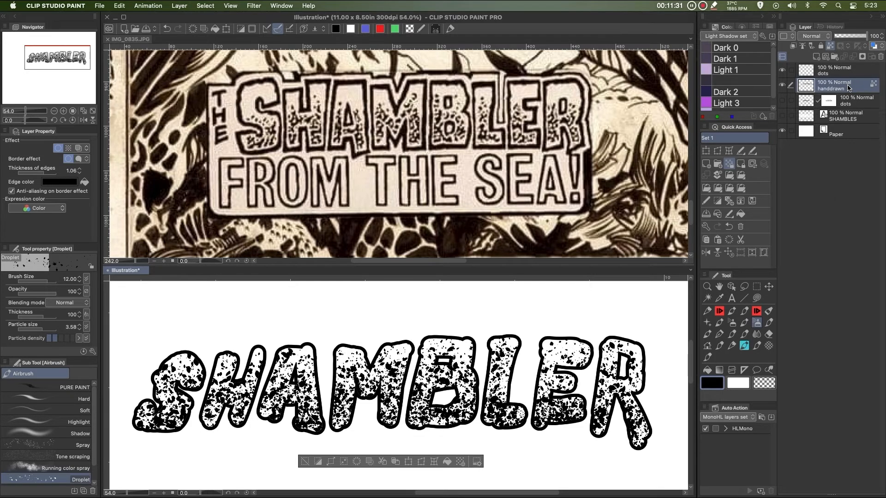
key(super+d)
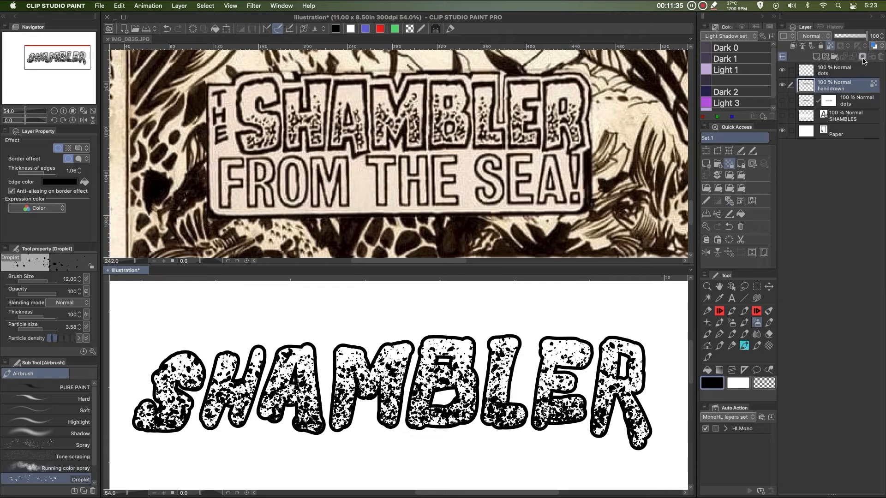
Add a layer mask to the handdrawn layer, try a droplet stroke, and undo back to the untextured lettering
click(862, 58)
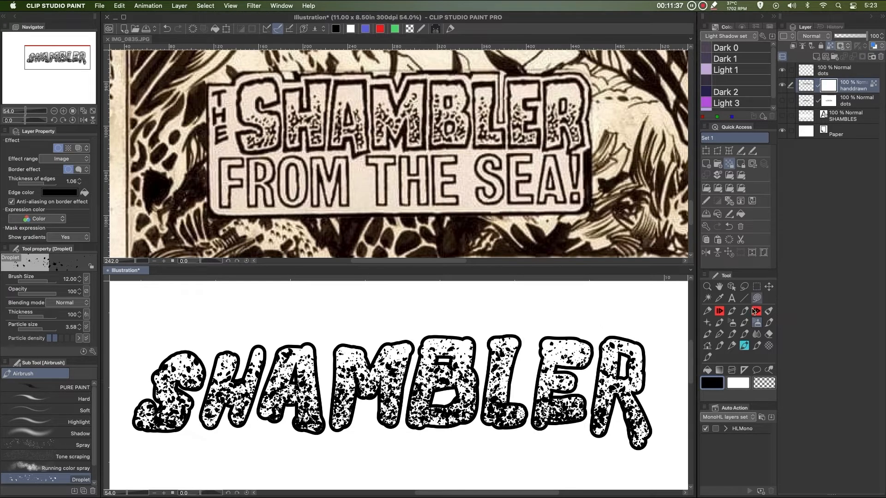
click(719, 312)
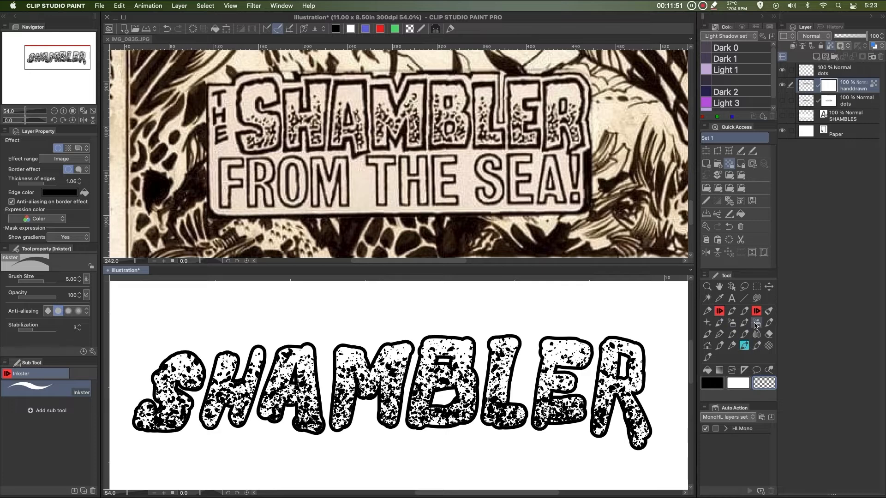
click(744, 346)
key(])
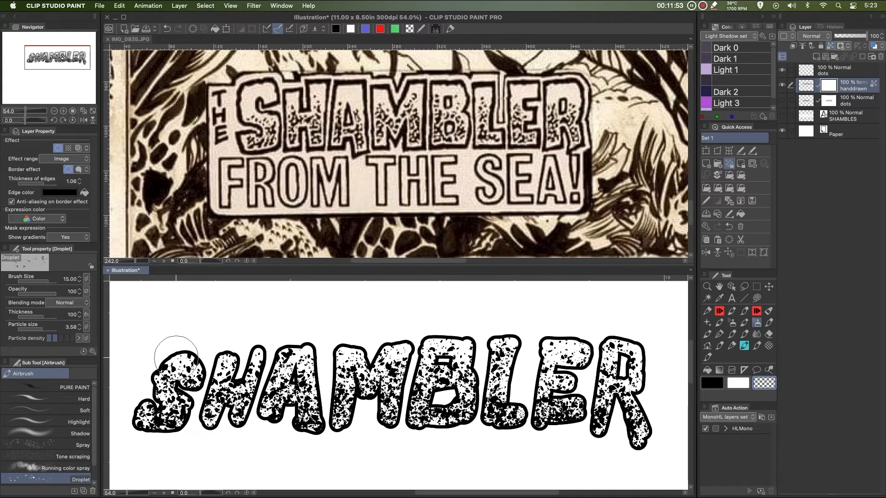
mouse_move(176, 358)
mouse_down()
mouse_move(216, 360)
mouse_move(173, 364)
mouse_move(201, 362)
mouse_move(178, 351)
mouse_up()
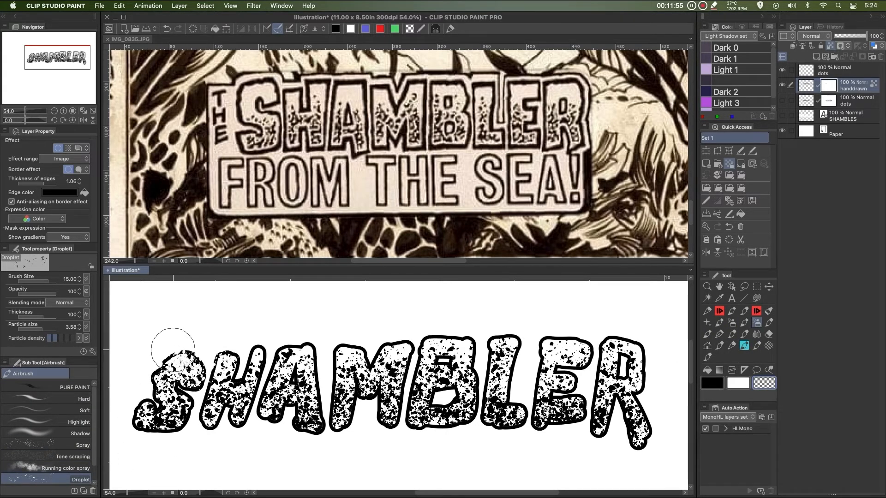
key(super+z)
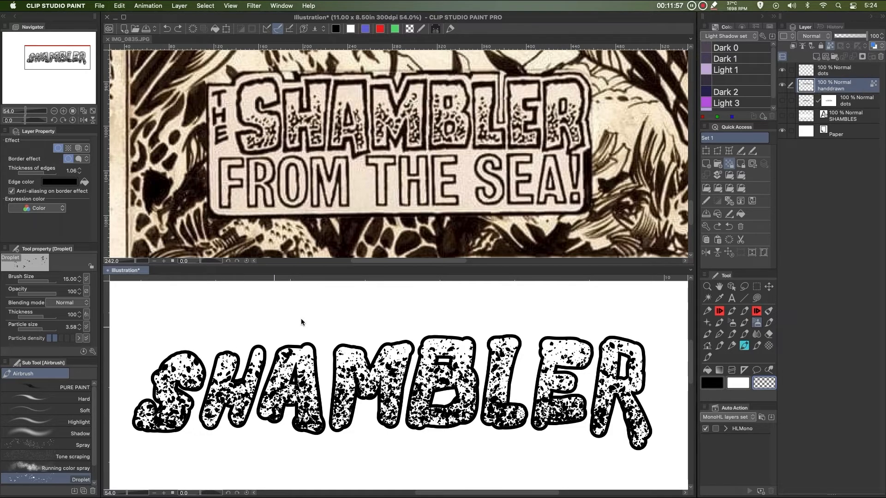
key(super+z)
key(super+z)
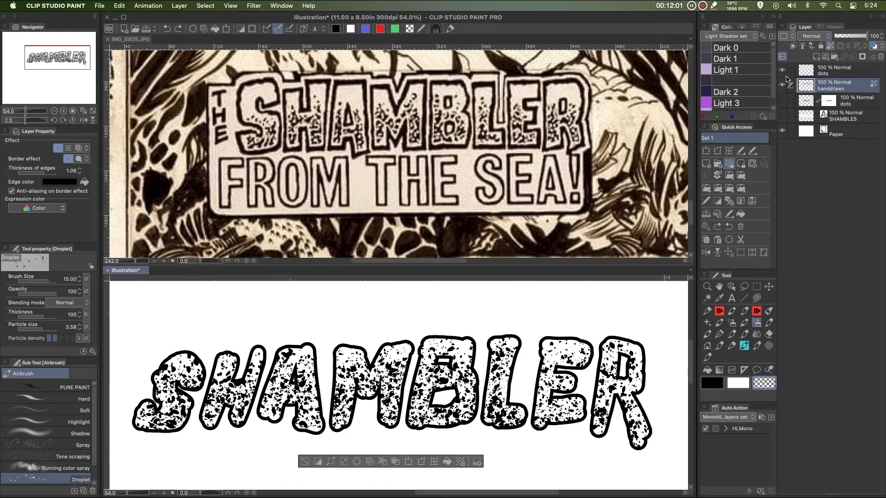
key(super+z)
key(super+z)
key(super+z)
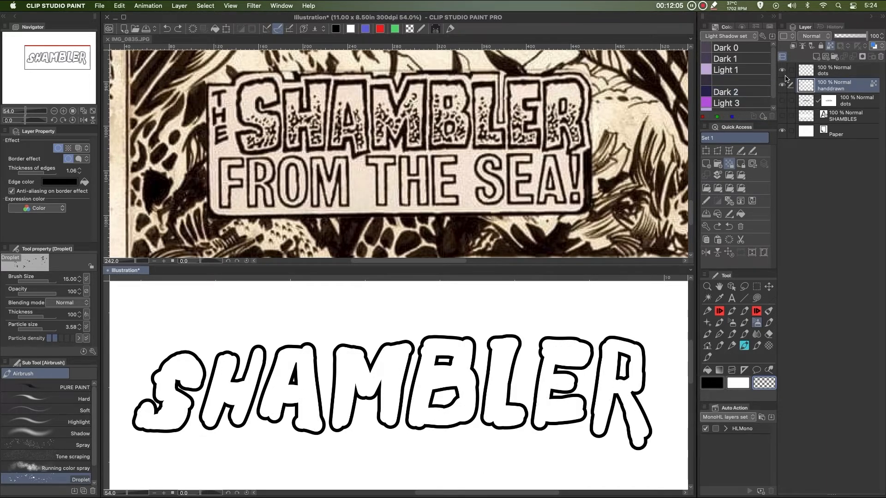
Switch to the dots layer, spray Droplet texture inside the lettering selection at size 15, then deselect
super+click(804, 89)
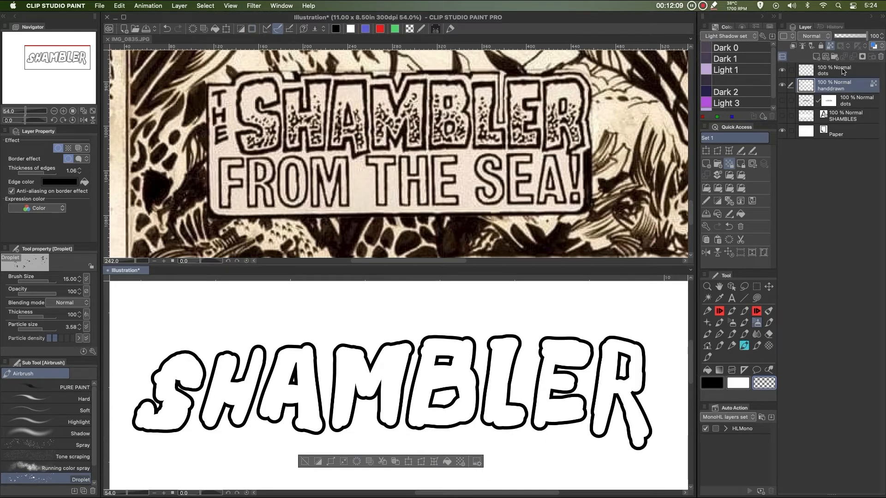
click(843, 73)
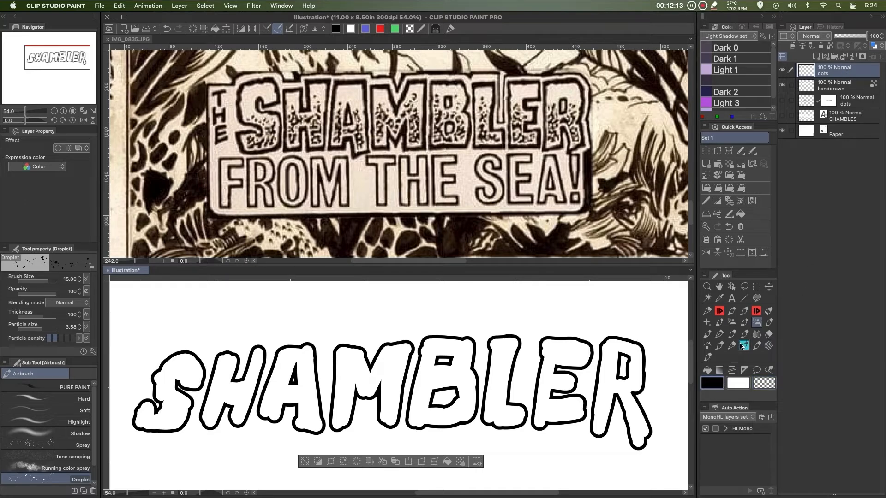
mouse_move(184, 369)
mouse_down()
mouse_move(218, 386)
mouse_move(150, 422)
mouse_move(218, 409)
mouse_move(317, 406)
mouse_move(315, 382)
mouse_move(285, 339)
mouse_move(362, 424)
mouse_move(401, 440)
mouse_move(397, 362)
mouse_move(432, 339)
mouse_move(591, 382)
mouse_move(631, 362)
mouse_move(591, 360)
mouse_move(645, 448)
mouse_move(516, 379)
mouse_move(474, 381)
mouse_move(440, 415)
mouse_move(317, 389)
mouse_move(451, 442)
mouse_move(479, 427)
mouse_move(479, 442)
mouse_move(435, 385)
mouse_move(590, 437)
mouse_move(620, 399)
mouse_move(644, 451)
mouse_move(593, 429)
mouse_move(570, 399)
mouse_move(555, 428)
mouse_move(507, 435)
mouse_move(424, 388)
mouse_move(422, 438)
mouse_move(279, 406)
mouse_move(267, 395)
mouse_move(276, 434)
mouse_move(134, 405)
mouse_move(168, 428)
mouse_move(144, 426)
mouse_move(191, 427)
mouse_move(225, 441)
mouse_move(222, 420)
mouse_move(239, 413)
mouse_move(243, 422)
mouse_move(217, 415)
mouse_move(257, 422)
mouse_move(218, 415)
mouse_move(227, 426)
mouse_move(275, 419)
mouse_move(307, 399)
mouse_move(324, 413)
mouse_move(304, 431)
mouse_move(339, 403)
mouse_move(382, 392)
mouse_move(410, 396)
mouse_move(437, 442)
mouse_move(445, 408)
mouse_up()
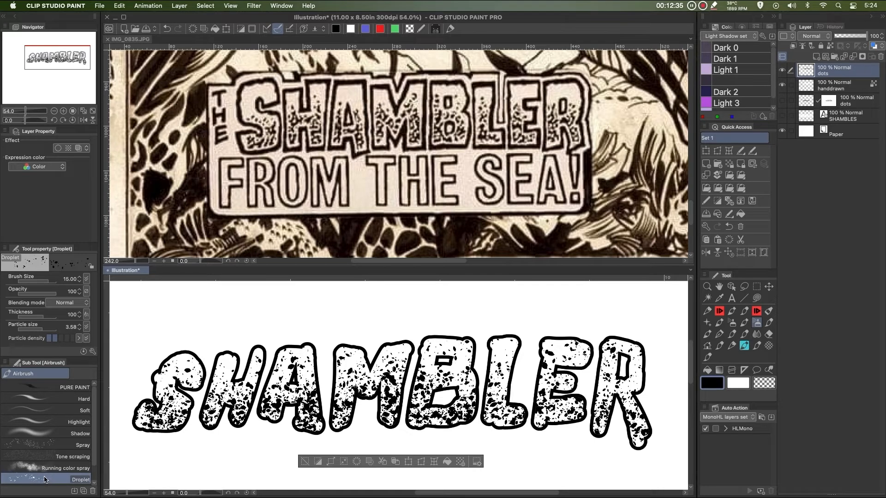
mouse_move(406, 415)
mouse_down()
mouse_move(439, 416)
mouse_move(475, 437)
mouse_move(505, 440)
mouse_move(496, 411)
mouse_move(509, 404)
mouse_move(557, 441)
mouse_move(560, 411)
mouse_move(573, 404)
mouse_move(574, 416)
mouse_move(590, 411)
mouse_move(627, 444)
mouse_move(654, 443)
mouse_move(591, 411)
mouse_move(605, 442)
mouse_move(543, 408)
mouse_move(542, 431)
mouse_move(610, 398)
mouse_move(630, 404)
mouse_move(577, 404)
mouse_move(533, 384)
mouse_move(507, 387)
mouse_move(504, 416)
mouse_move(258, 413)
mouse_move(262, 404)
mouse_move(240, 415)
mouse_move(209, 411)
mouse_move(196, 424)
mouse_move(161, 371)
mouse_move(204, 364)
mouse_move(335, 381)
mouse_move(317, 364)
mouse_move(342, 352)
mouse_move(406, 355)
mouse_move(466, 374)
mouse_move(470, 354)
mouse_move(411, 345)
mouse_move(496, 349)
mouse_move(499, 339)
mouse_move(511, 383)
mouse_move(575, 367)
mouse_move(561, 350)
mouse_up()
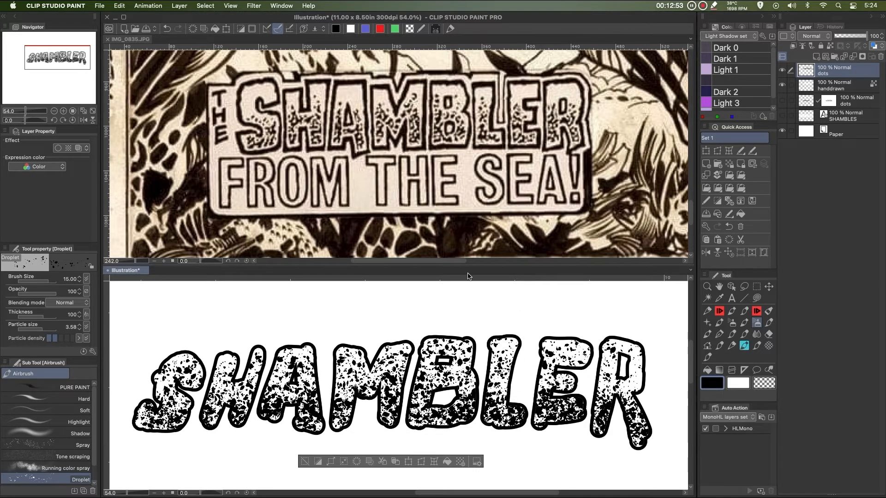
mouse_move(556, 342)
mouse_down()
mouse_move(562, 335)
mouse_move(629, 353)
mouse_move(639, 399)
mouse_move(535, 417)
mouse_move(442, 387)
mouse_move(450, 422)
mouse_move(334, 388)
mouse_move(366, 421)
mouse_move(241, 396)
mouse_move(184, 420)
mouse_move(159, 413)
mouse_move(344, 426)
mouse_move(410, 392)
mouse_move(439, 426)
mouse_move(320, 378)
mouse_move(209, 393)
mouse_move(181, 424)
mouse_move(137, 427)
mouse_move(483, 409)
mouse_move(617, 425)
mouse_move(618, 408)
mouse_move(340, 397)
mouse_move(137, 412)
mouse_up()
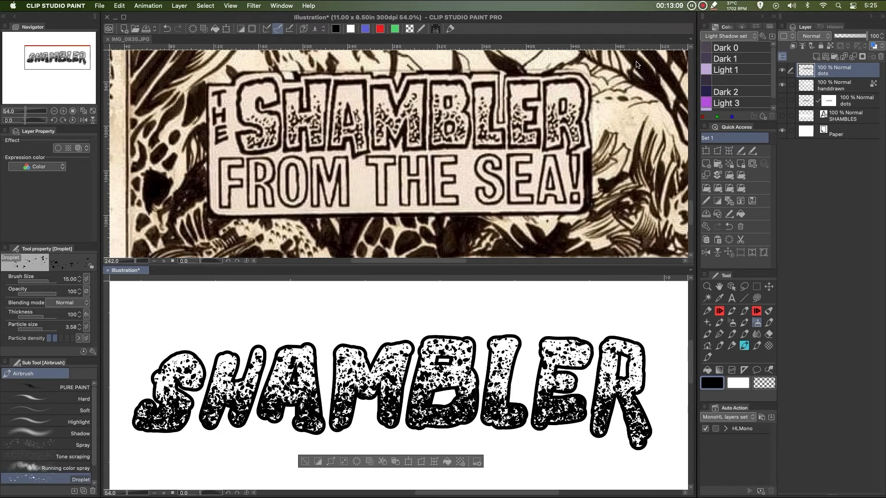
key(super+d)
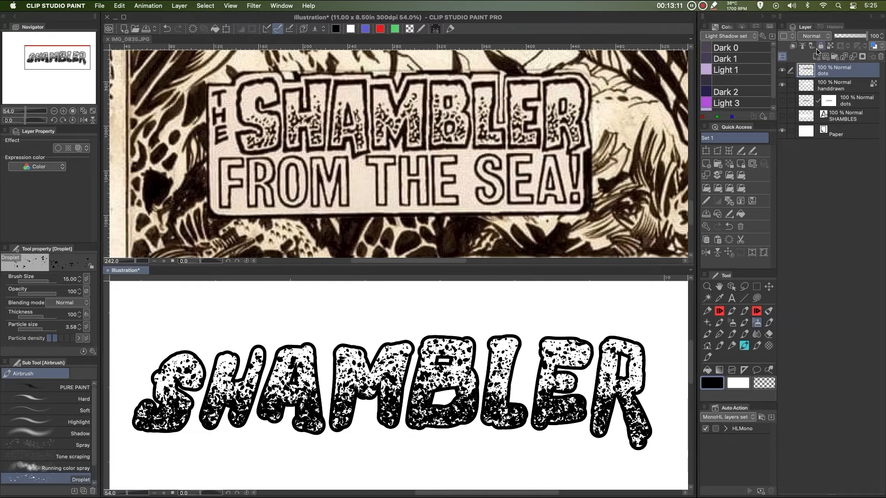
Add a layer mask to the dots layer and set the Inkster Hard pen to transparent colour at size 2
click(863, 58)
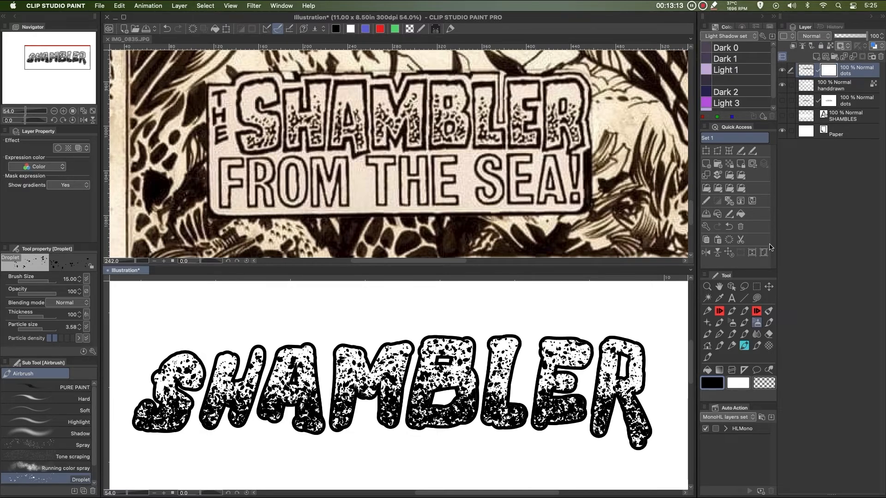
click(757, 314)
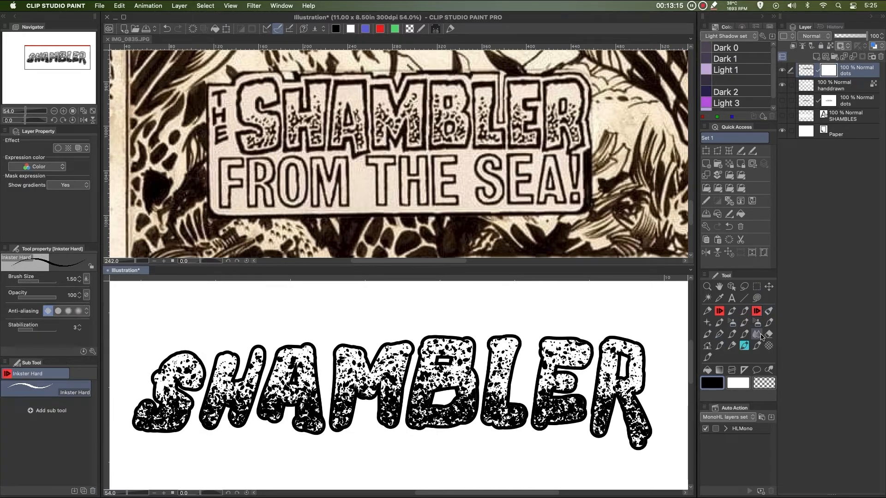
click(763, 386)
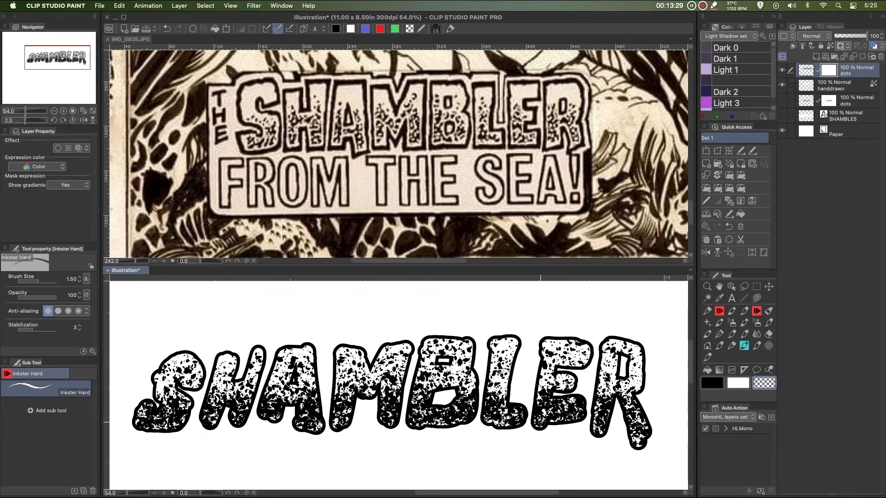
scroll(598, 346, up, 3)
scroll(598, 346, down, 2)
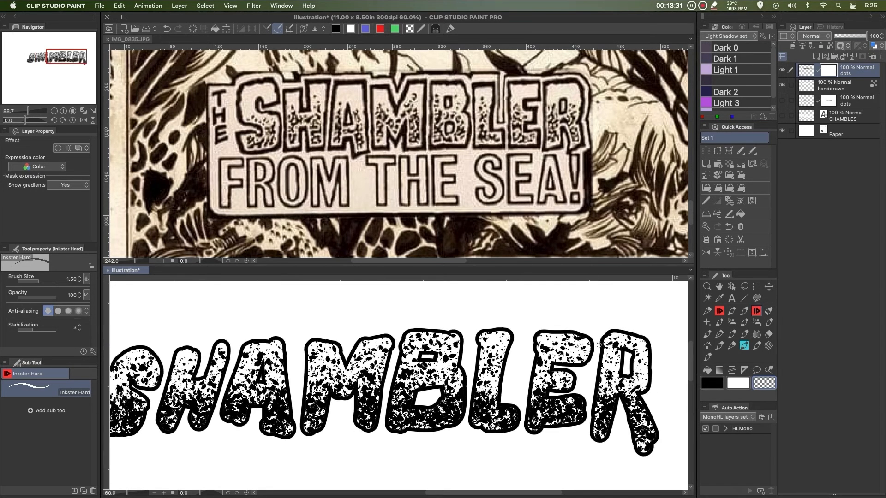
scroll(599, 345, down, 1)
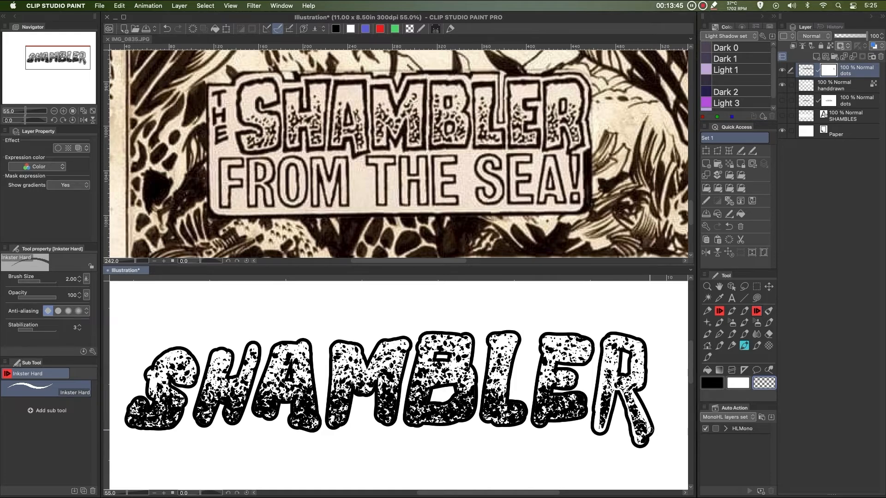
key(c)
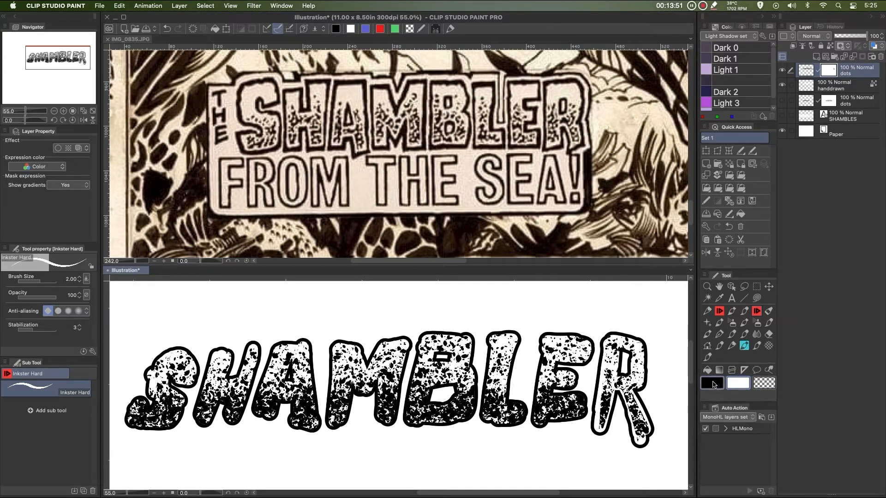
key(c)
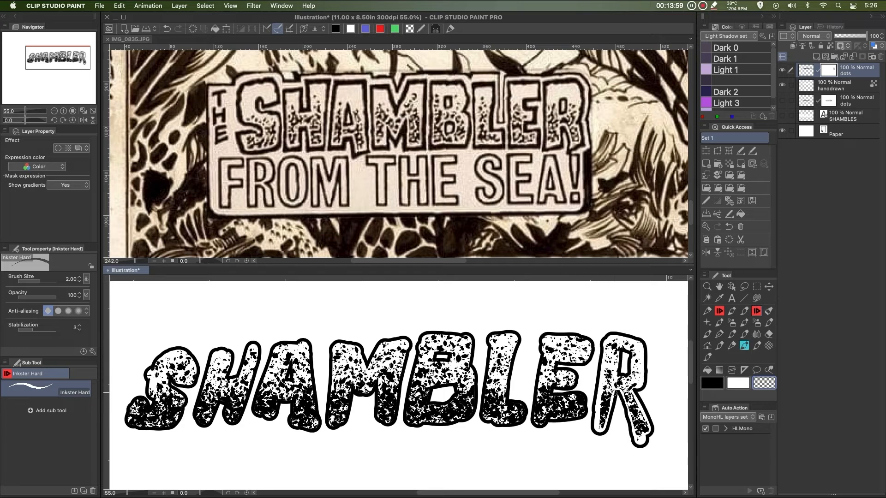
Scratch thin white streaks through the spatter in each letter on the dots mask
drag(614, 391, 591, 430)
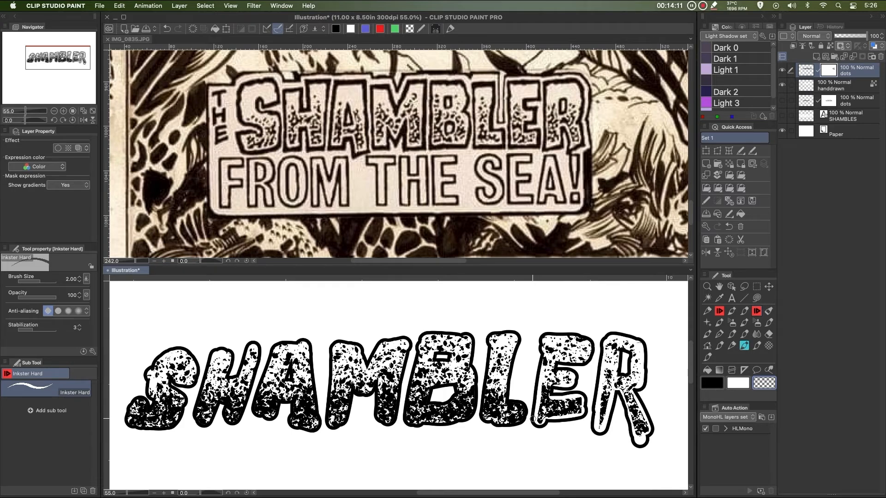
mouse_move(509, 403)
mouse_down()
mouse_move(522, 415)
mouse_move(502, 422)
mouse_up()
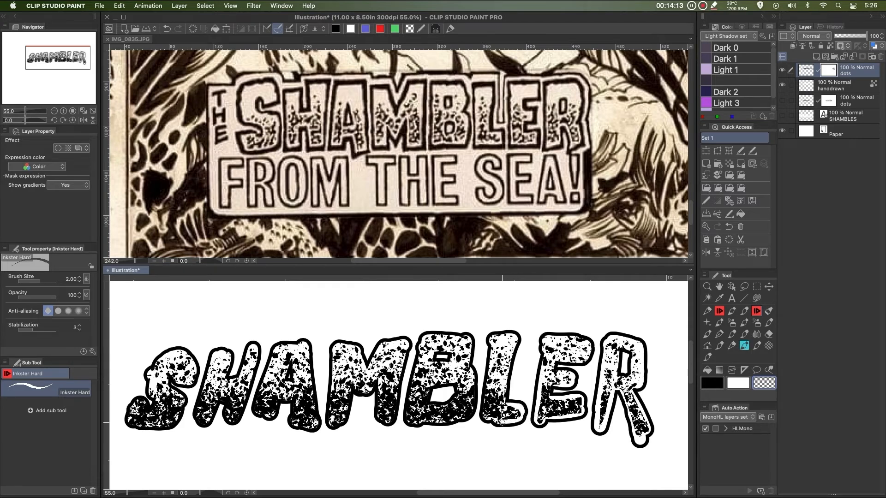
drag(486, 359, 482, 421)
mouse_move(471, 370)
mouse_down()
mouse_move(472, 415)
mouse_move(439, 424)
mouse_move(409, 397)
mouse_move(412, 422)
mouse_move(424, 395)
mouse_move(402, 373)
mouse_move(394, 421)
mouse_move(376, 385)
mouse_up()
mouse_move(376, 385)
mouse_down()
mouse_move(378, 419)
mouse_move(389, 420)
mouse_move(357, 393)
mouse_move(343, 422)
mouse_up()
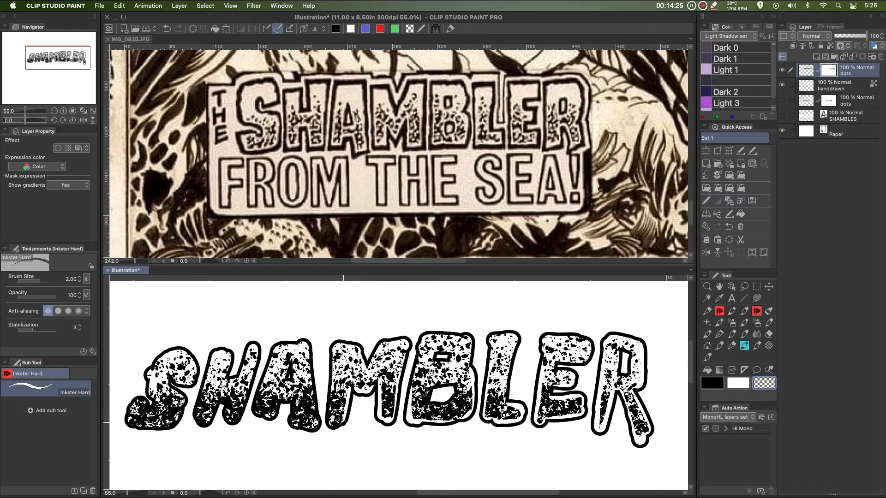
drag(331, 391, 333, 424)
drag(399, 366, 402, 384)
mouse_move(310, 374)
mouse_down()
mouse_move(317, 424)
mouse_move(291, 424)
mouse_move(289, 377)
mouse_move(276, 414)
mouse_move(275, 402)
mouse_move(286, 398)
mouse_move(292, 426)
mouse_up()
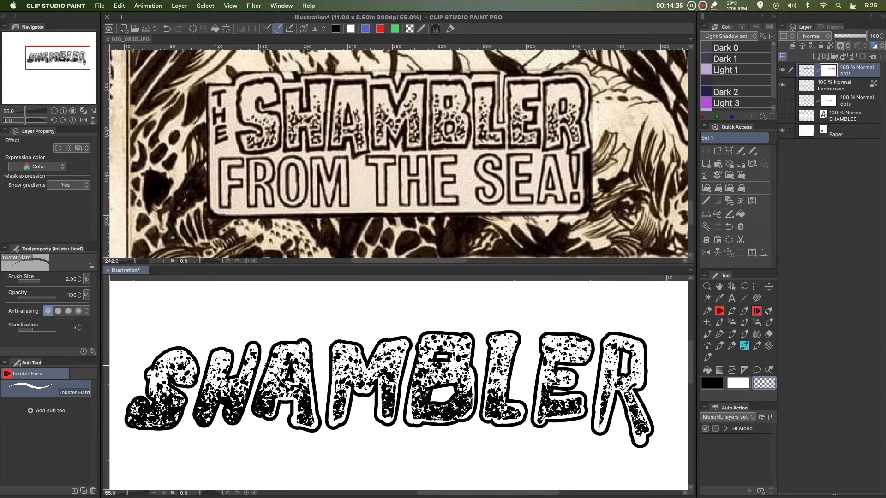
drag(267, 364, 255, 397)
mouse_move(252, 359)
mouse_down()
mouse_move(238, 422)
mouse_move(251, 381)
mouse_move(239, 414)
mouse_move(227, 399)
mouse_move(231, 420)
mouse_move(214, 379)
mouse_move(225, 402)
mouse_move(215, 417)
mouse_move(221, 381)
mouse_move(206, 427)
mouse_move(209, 406)
mouse_move(200, 399)
mouse_move(201, 420)
mouse_up()
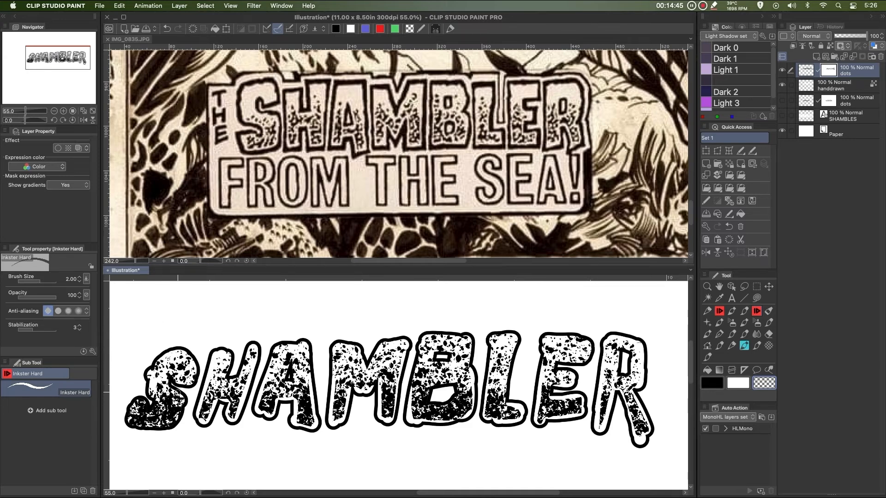
mouse_move(174, 390)
mouse_down()
mouse_move(176, 422)
mouse_move(151, 426)
mouse_move(131, 424)
mouse_move(134, 405)
mouse_up()
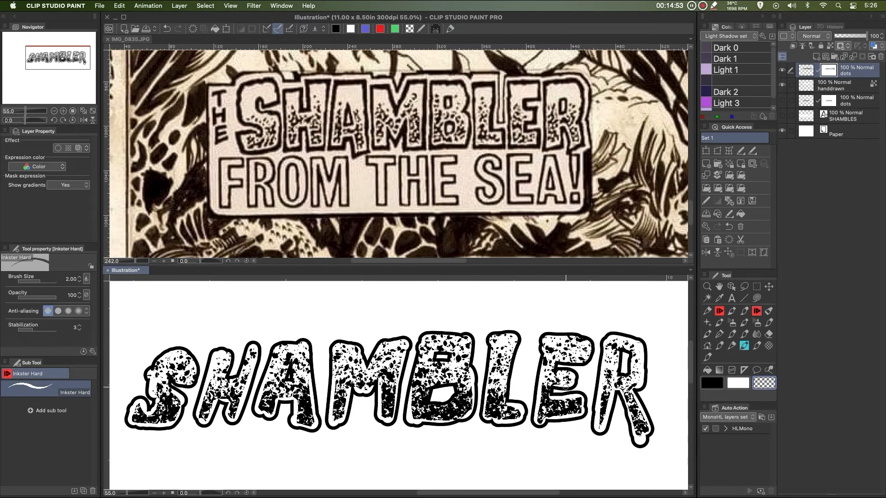
Switch back to the Inkster Hard pen at size 10 and mask out the spatter across the upper part of the letters
click(731, 322)
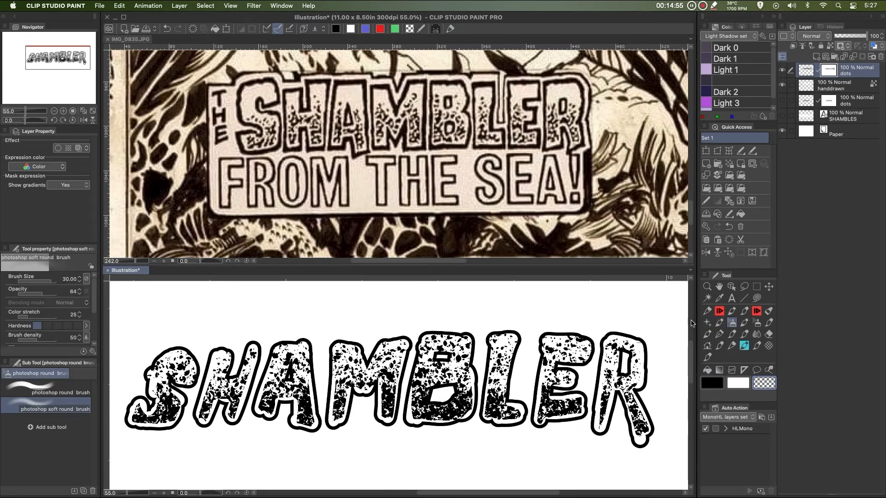
key(bracketleft)
key(bracketleft)
key(bracketleft)
click(756, 312)
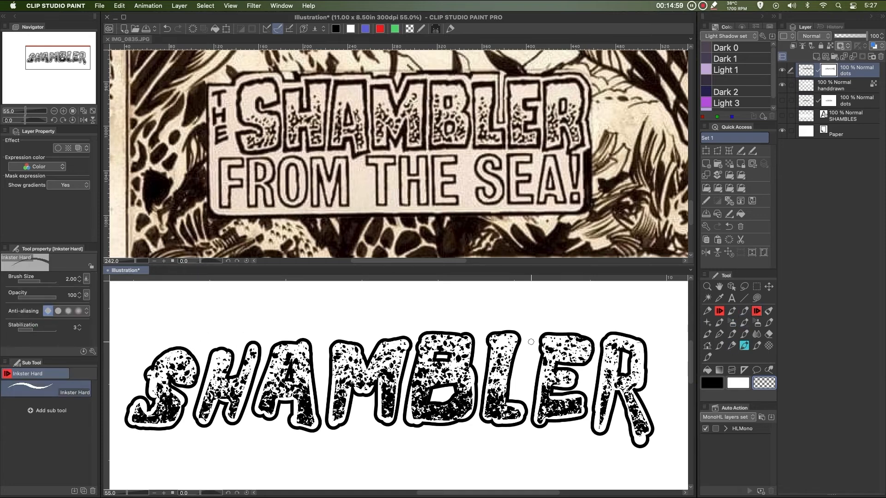
key(bracketright)
key(bracketright)
key(bracketright)
key(bracketright)
key(bracketright)
key(bracketright)
key(bracketright)
key(bracketright)
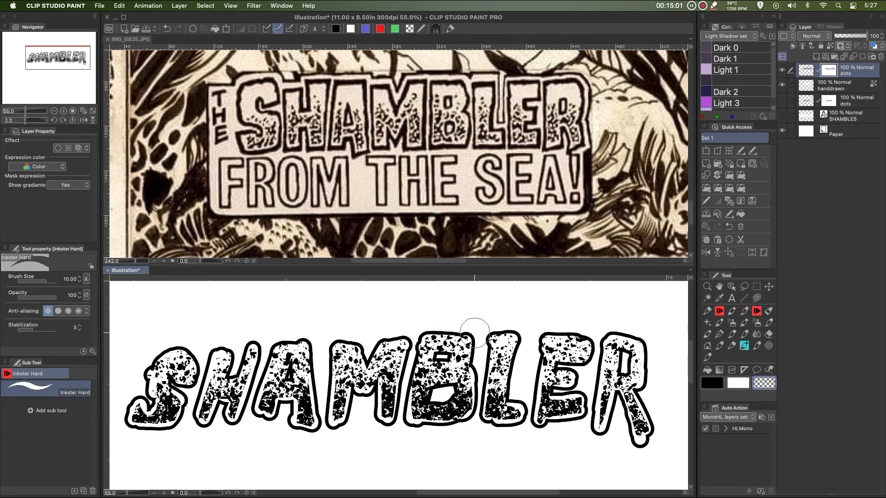
mouse_move(474, 332)
mouse_down()
mouse_move(461, 360)
mouse_move(333, 351)
mouse_move(143, 369)
mouse_move(539, 345)
mouse_move(647, 350)
mouse_move(647, 375)
mouse_move(618, 369)
mouse_up()
Switch to the Droplet airbrush and reduce its brush size to 7
key(bracketleft)
key(bracketleft)
key(bracketleft)
key(bracketleft)
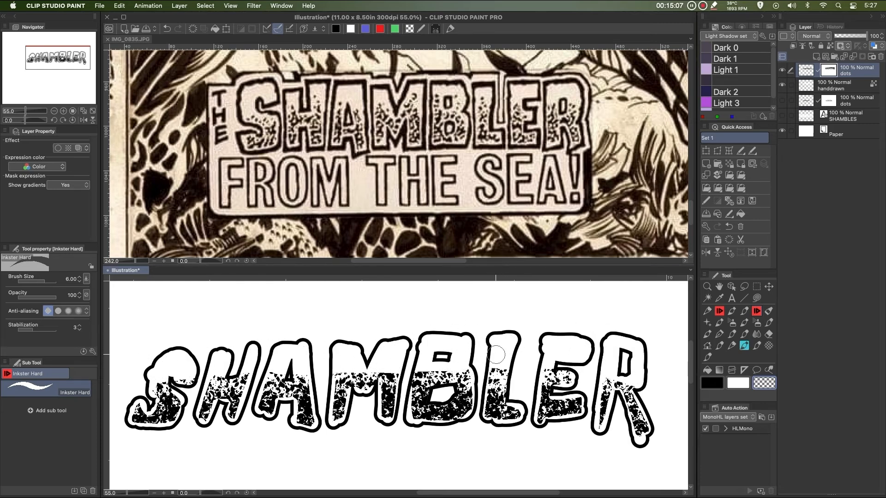
key(bracketleft)
key(bracketleft)
click(756, 323)
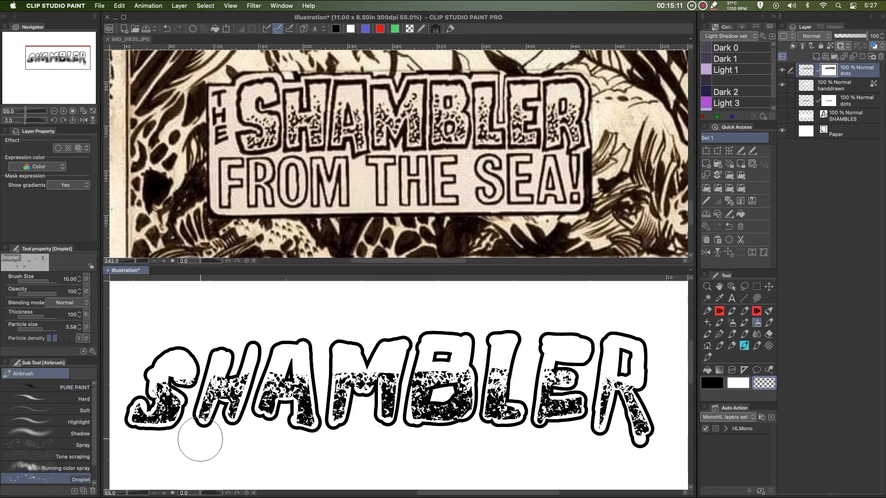
key(bracketleft)
key(bracketleft)
key(bracketleft)
key(bracketleft)
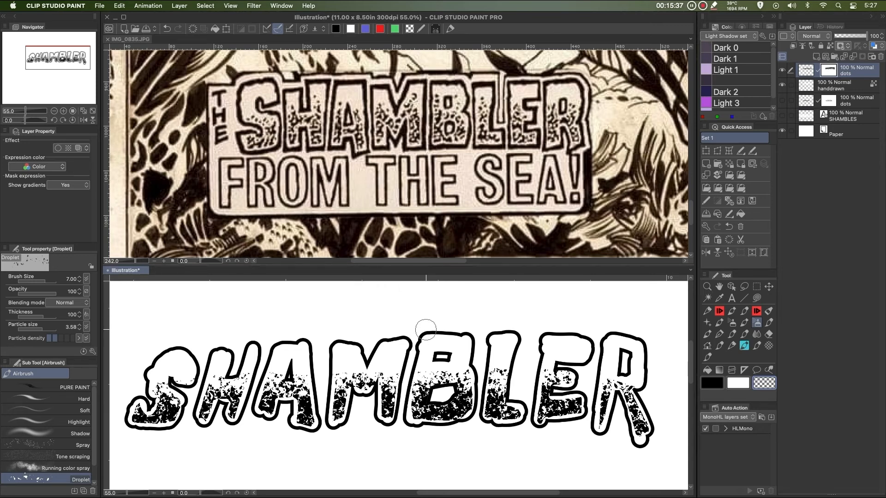
Turn on visibility of the lower dots layer and the SHAMBLES text layer beneath the hand-drawn lettering
key(h)
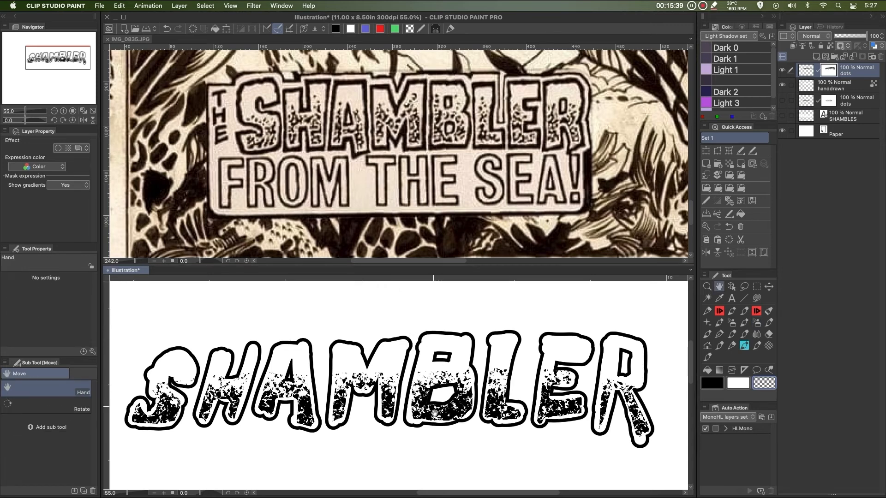
drag(434, 414, 461, 384)
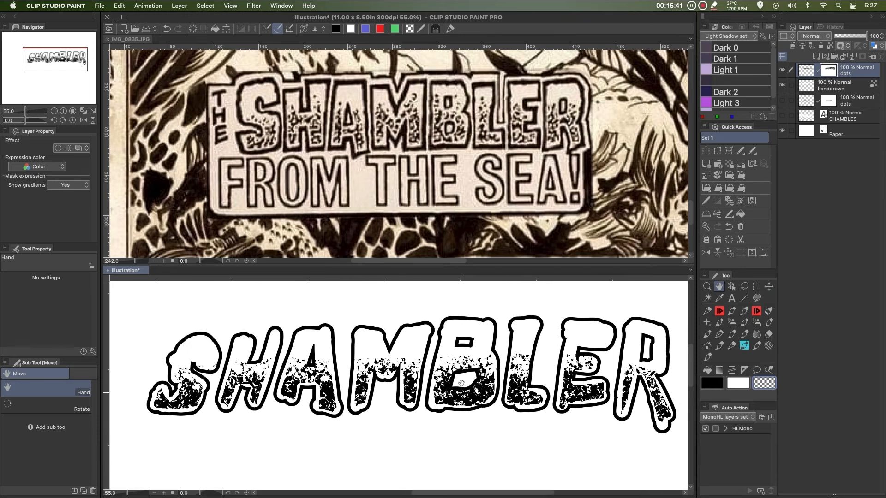
drag(485, 265, 483, 206)
click(479, 141)
mouse_move(475, 166)
mouse_down()
mouse_move(476, 218)
mouse_move(483, 165)
mouse_up()
drag(481, 302, 473, 246)
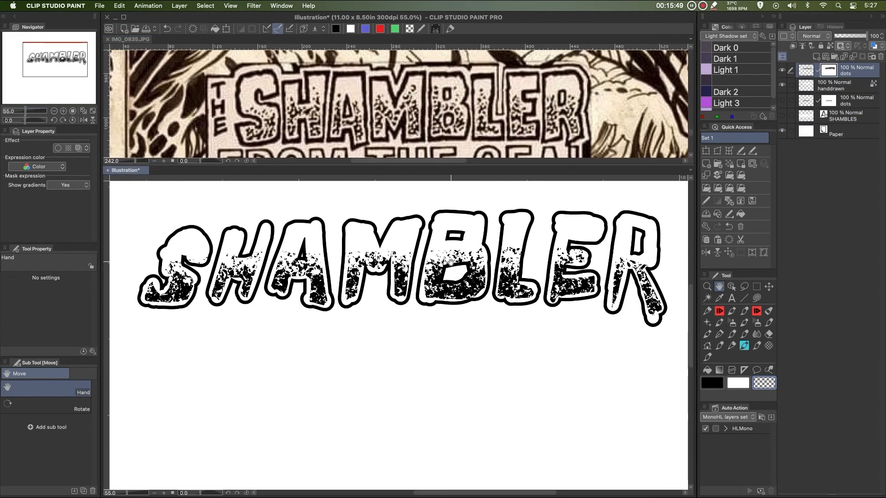
click(782, 101)
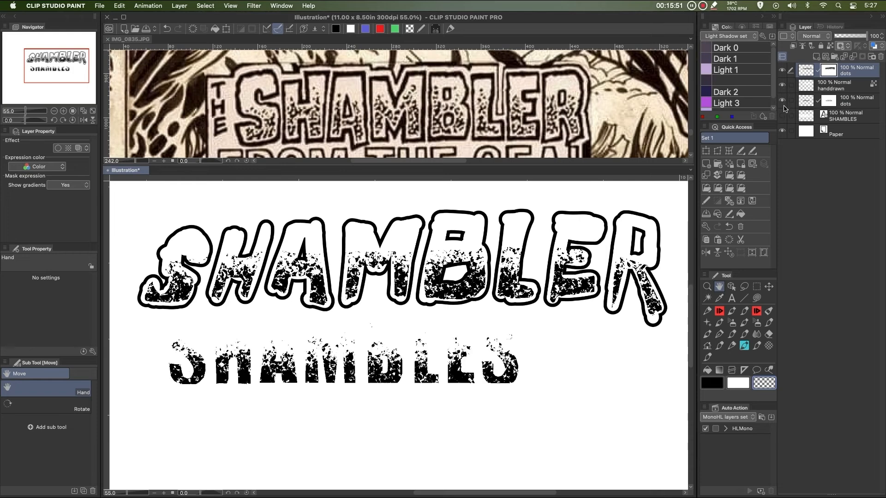
click(785, 117)
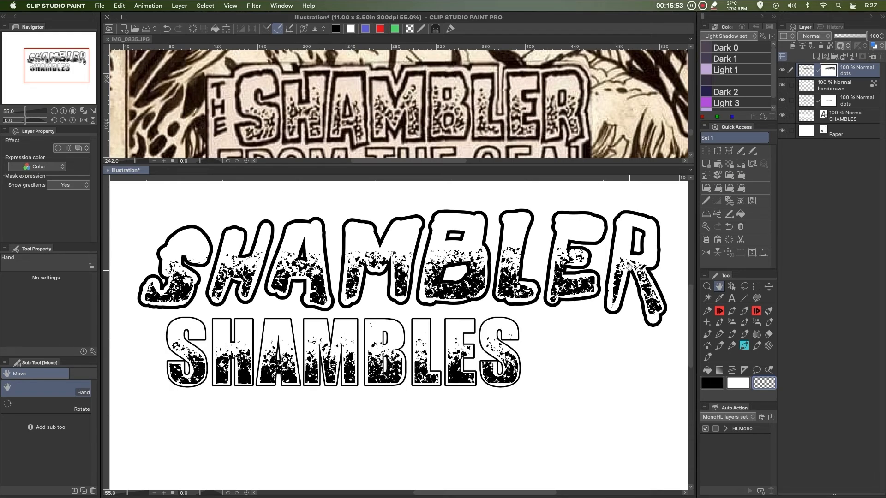
Examine the full Marvel Premiere cover reference and compare its title lettering with the canvas
drag(536, 344, 524, 365)
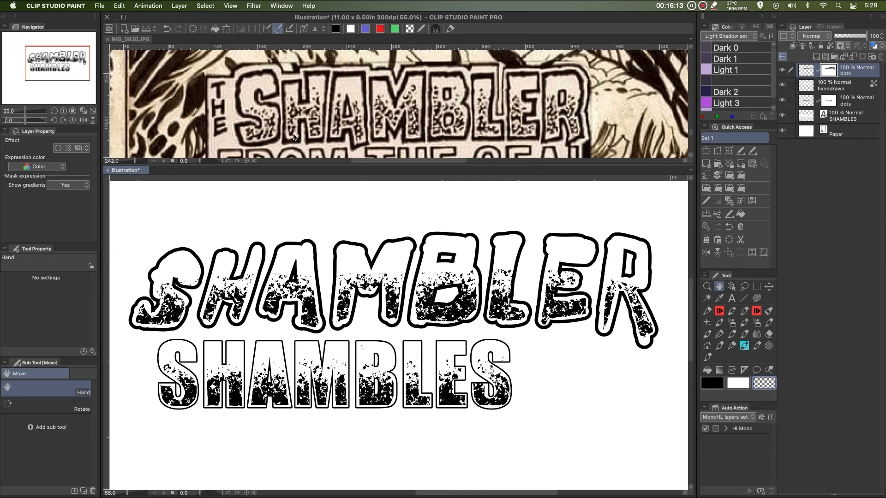
click(450, 124)
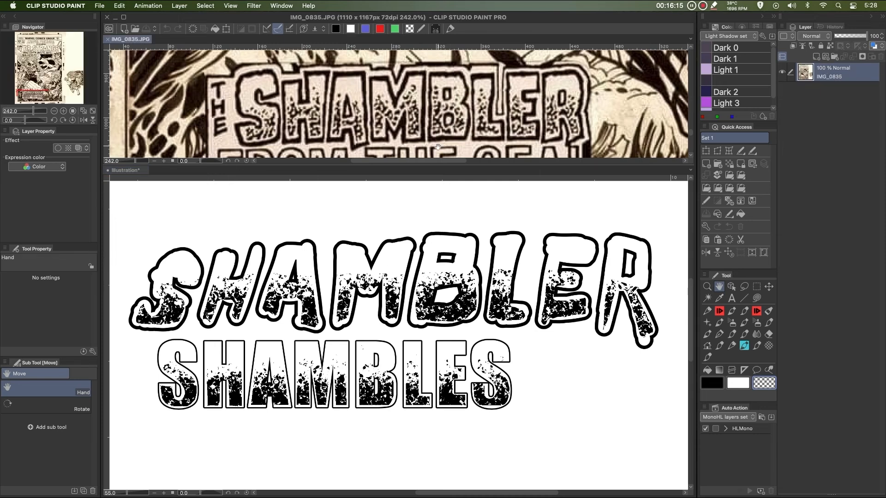
drag(450, 165, 469, 476)
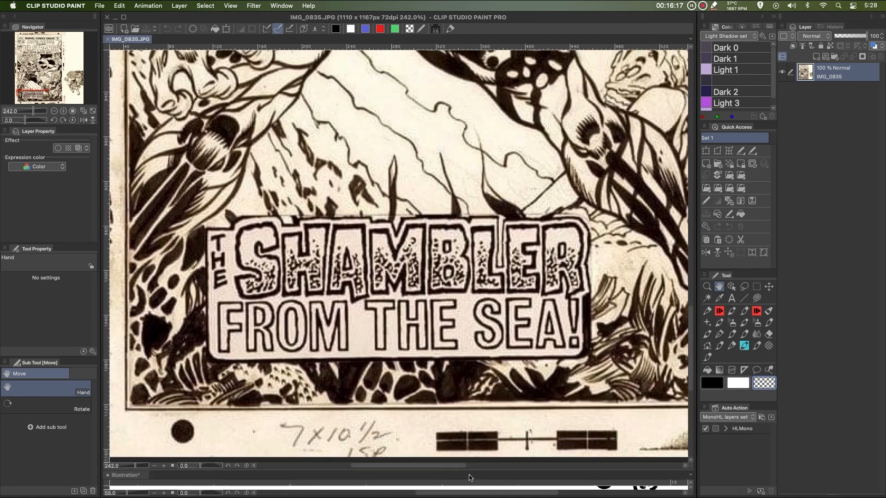
scroll(469, 357, down, 10)
drag(517, 307, 406, 370)
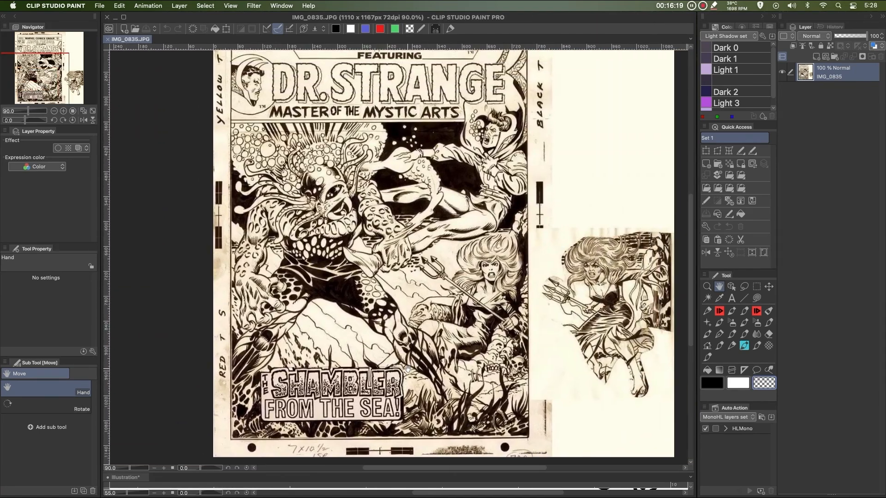
scroll(374, 402, up, 1)
scroll(375, 402, up, 2)
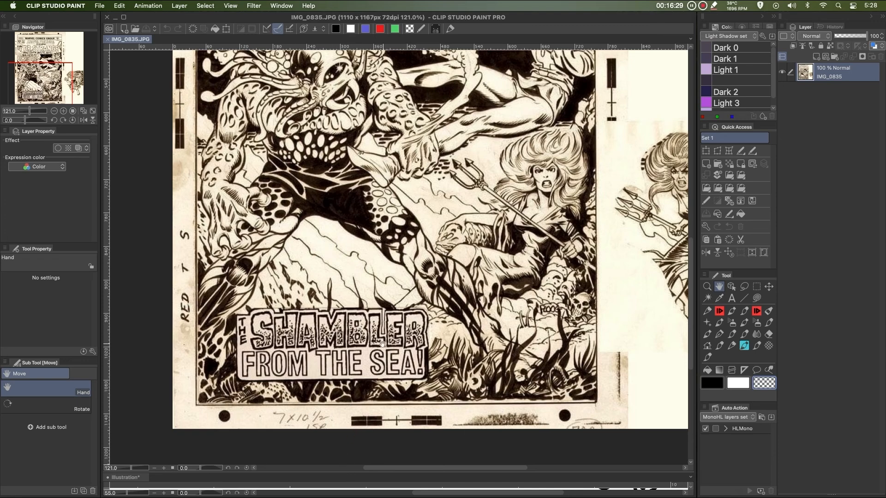
drag(339, 472, 356, 128)
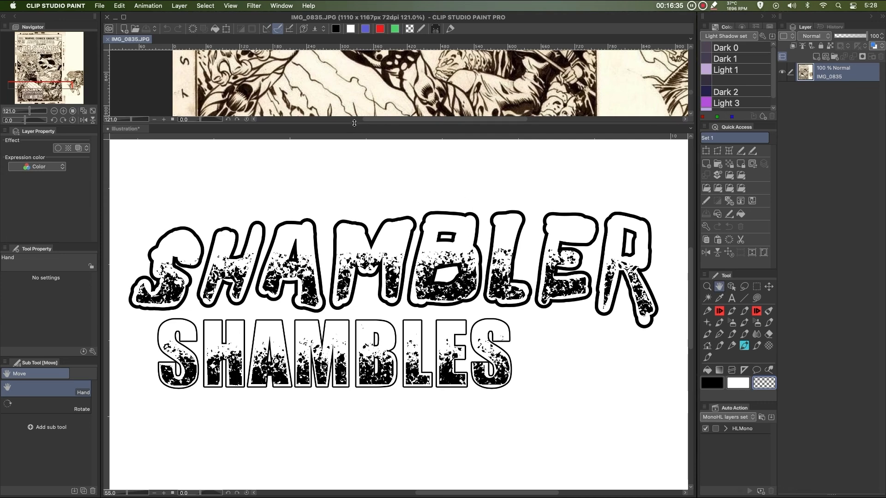
drag(354, 123, 350, 55)
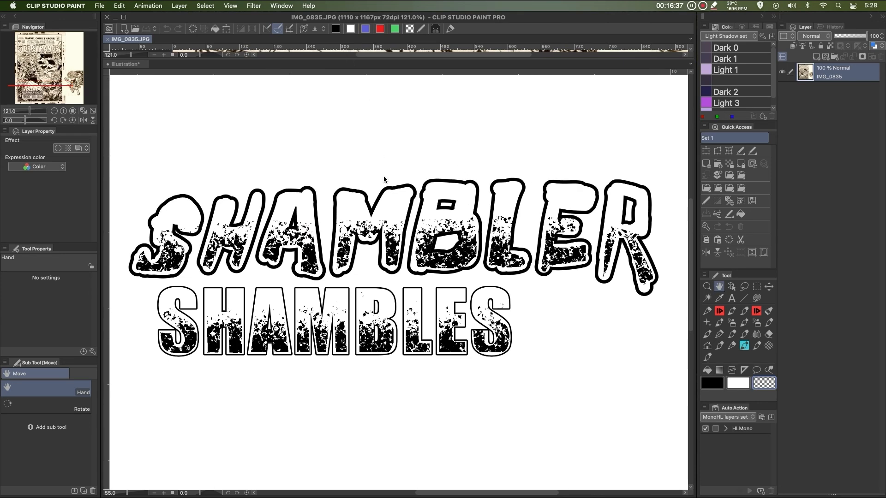